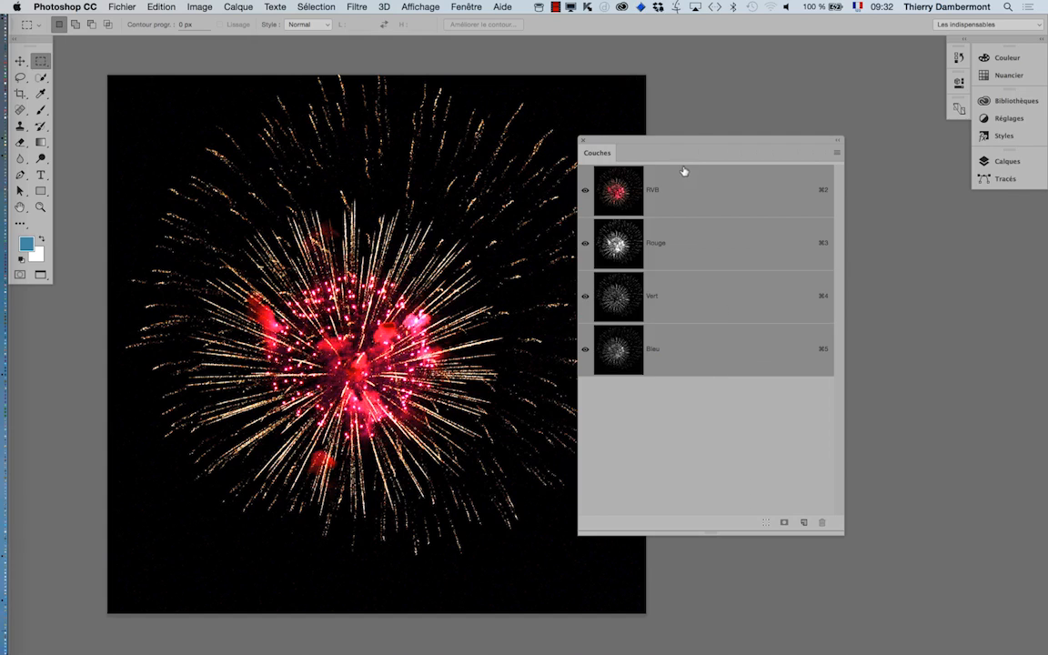
Move the Couches panel clear of the fireworks image and view its Rouge, Vert and Bleu channels individually
left_click_drag(661, 143, 753, 94)
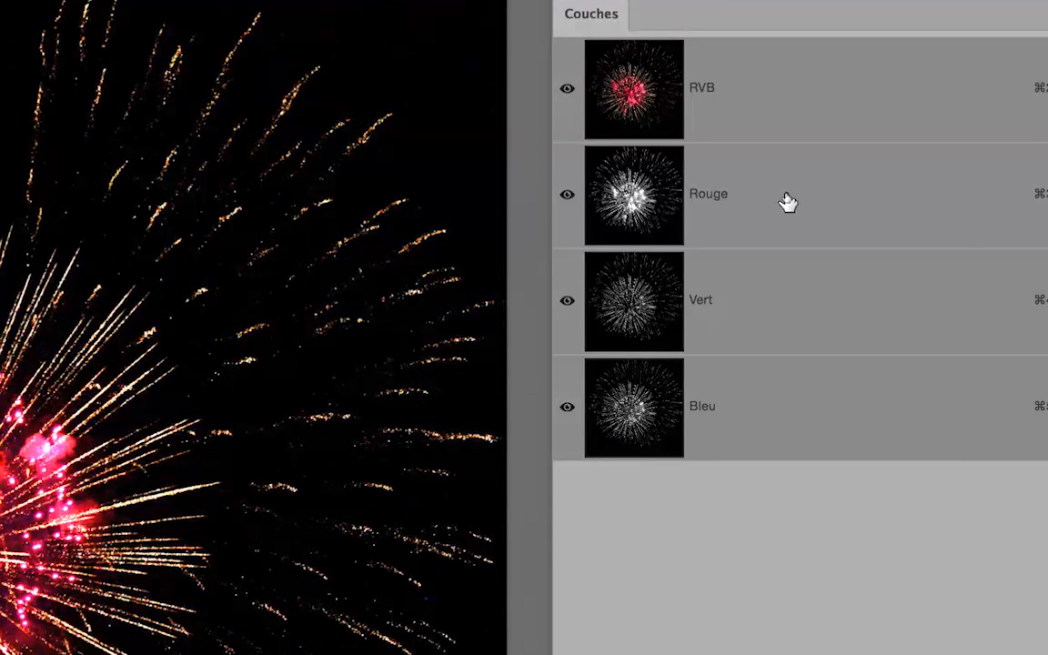
left_click(788, 202)
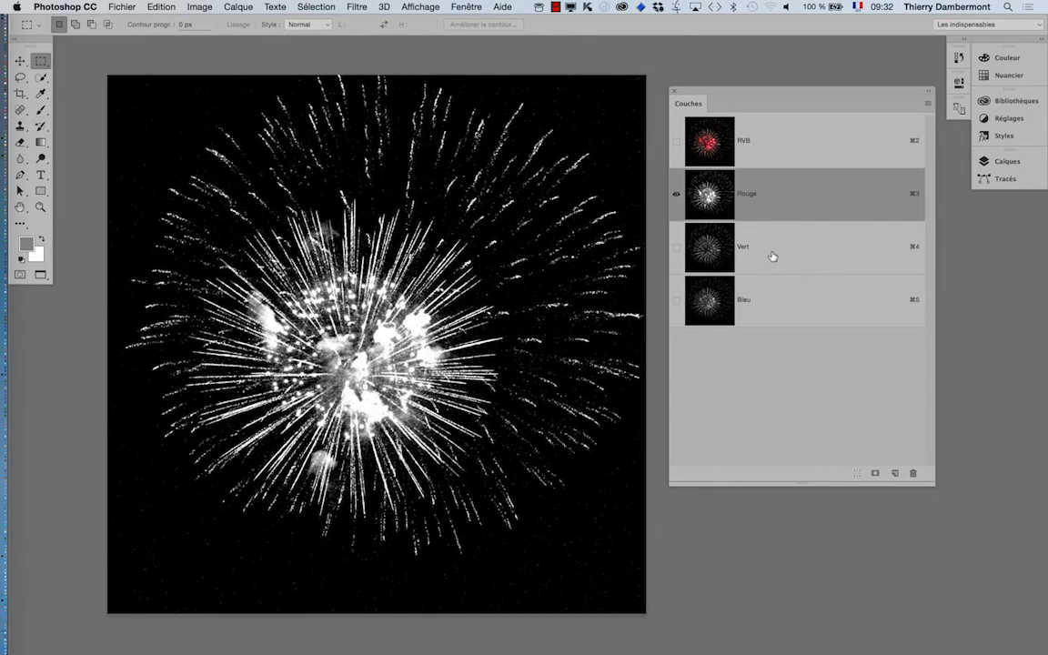
left_click(771, 260)
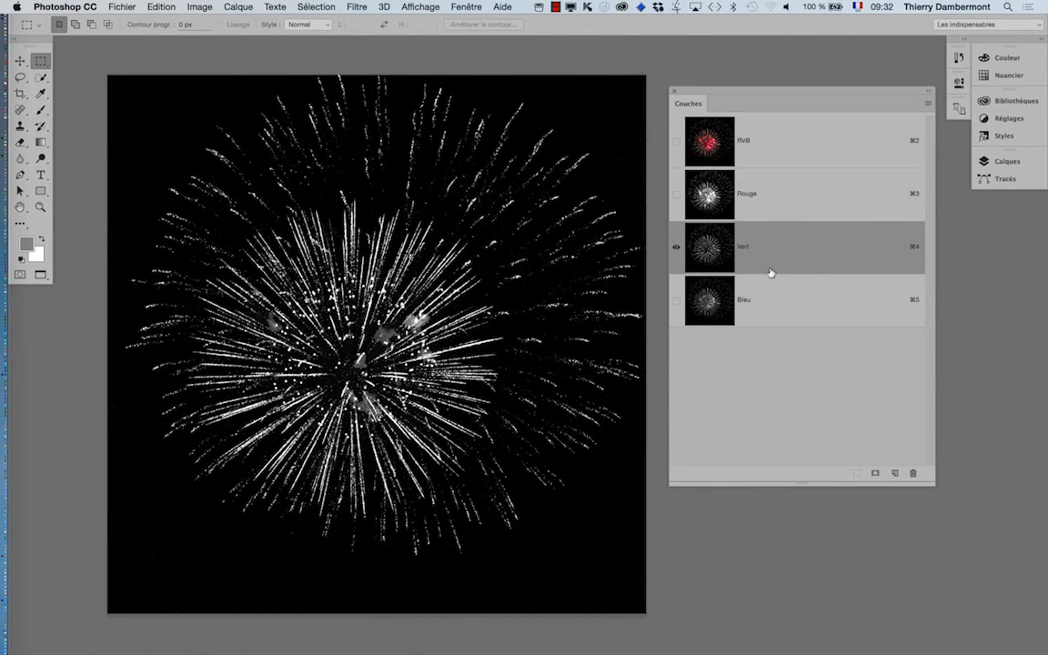
left_click(772, 296)
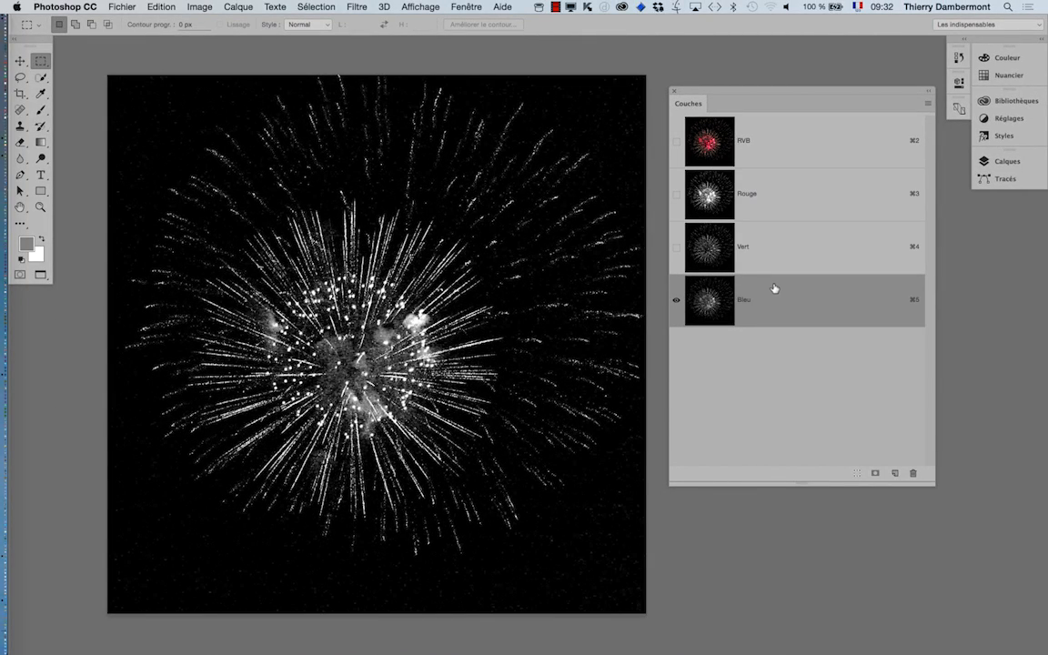
left_click(774, 258)
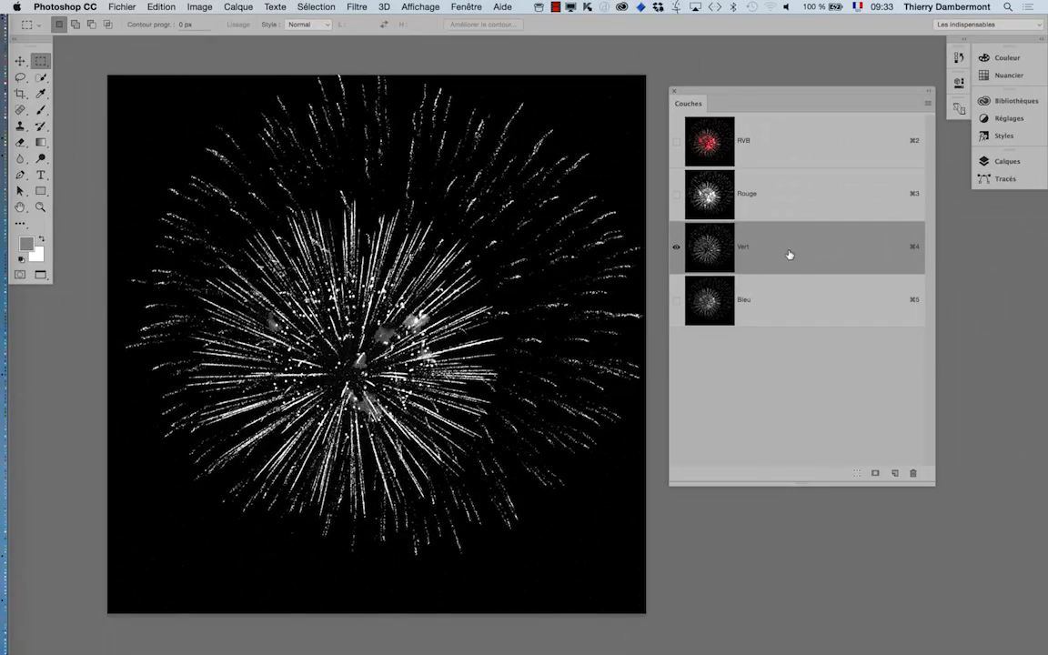
left_click(786, 309)
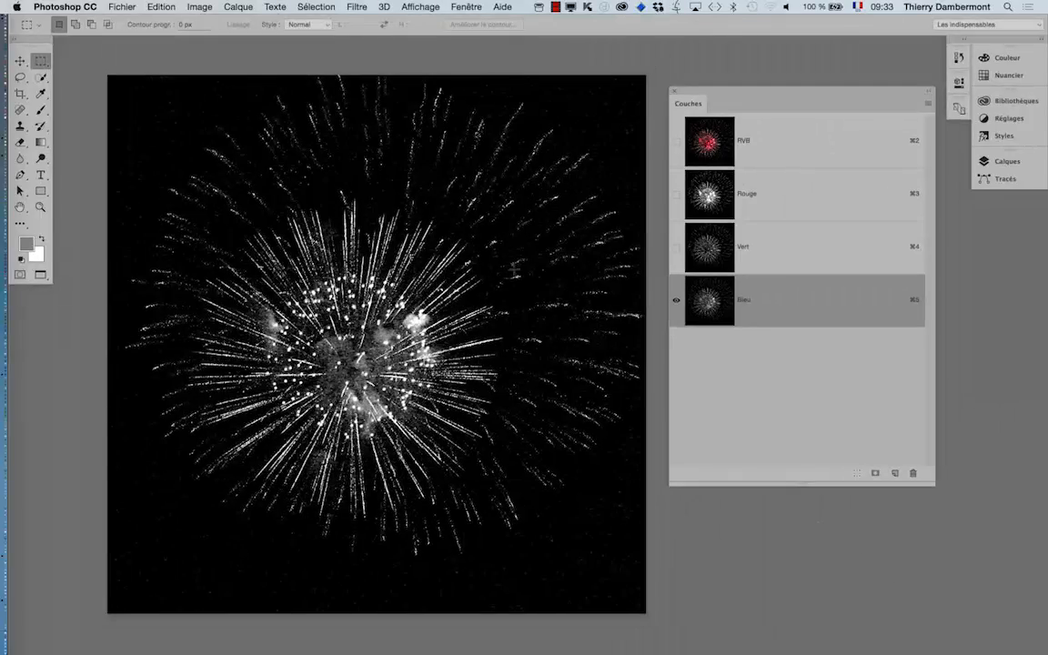
Compare the fireworks image's Rouge, Vert and Bleu channels by alternating between them, and return to the RVB composite
left_click(748, 211)
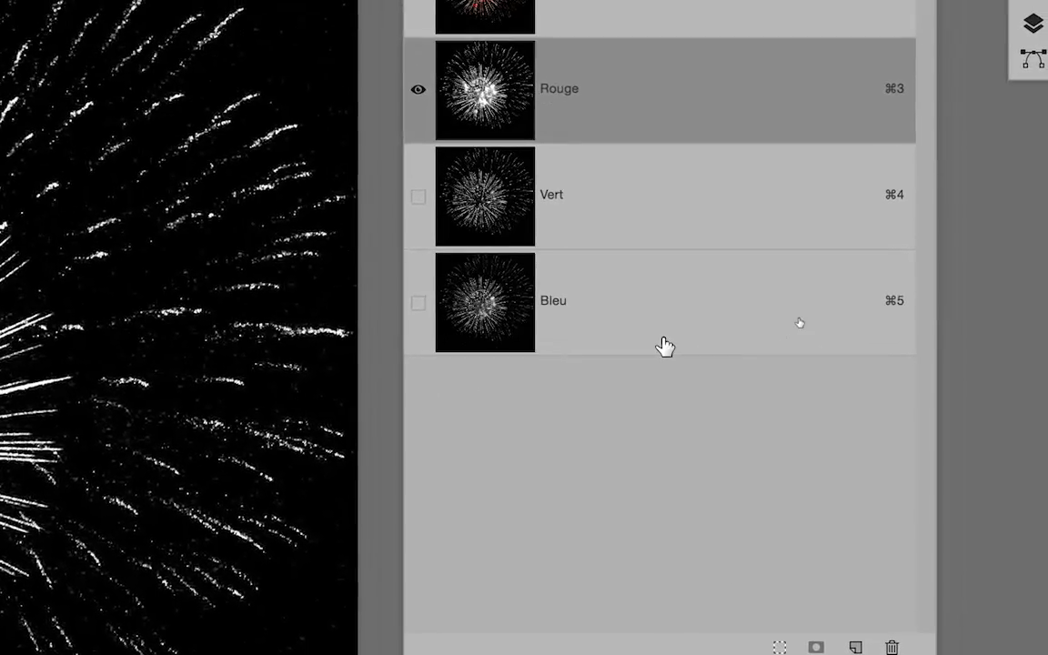
left_click(1005, 278)
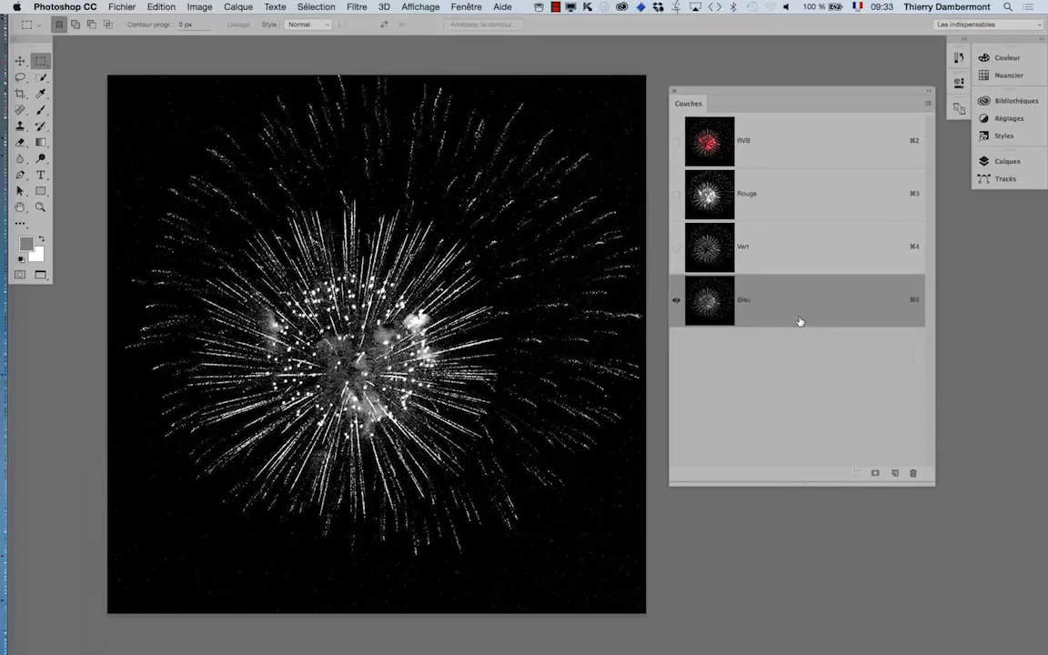
left_click(782, 201)
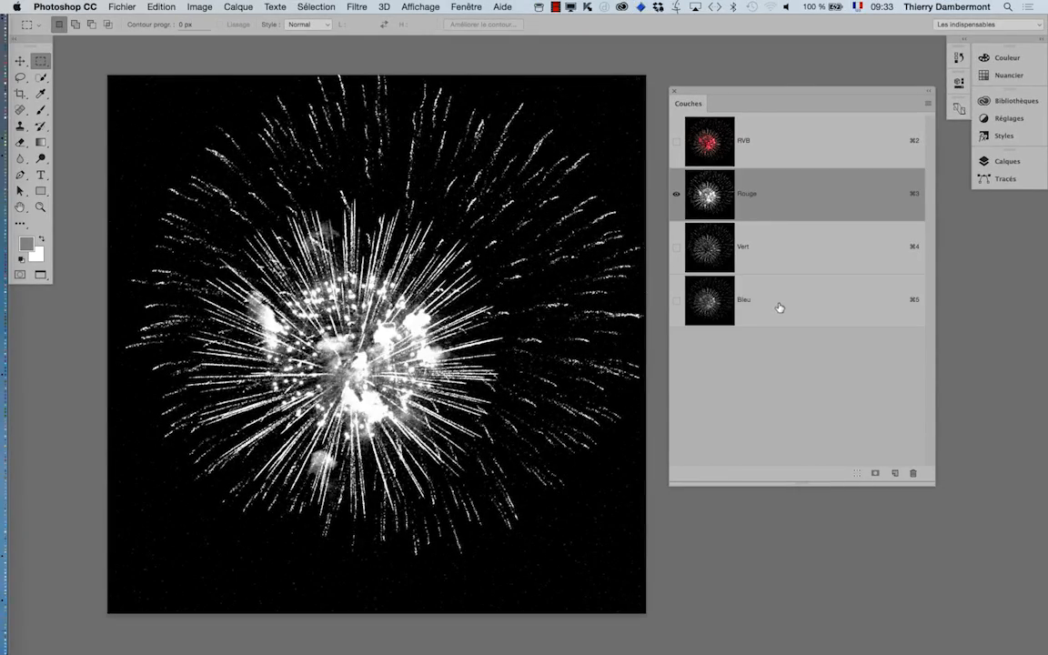
left_click(779, 308)
left_click(787, 211)
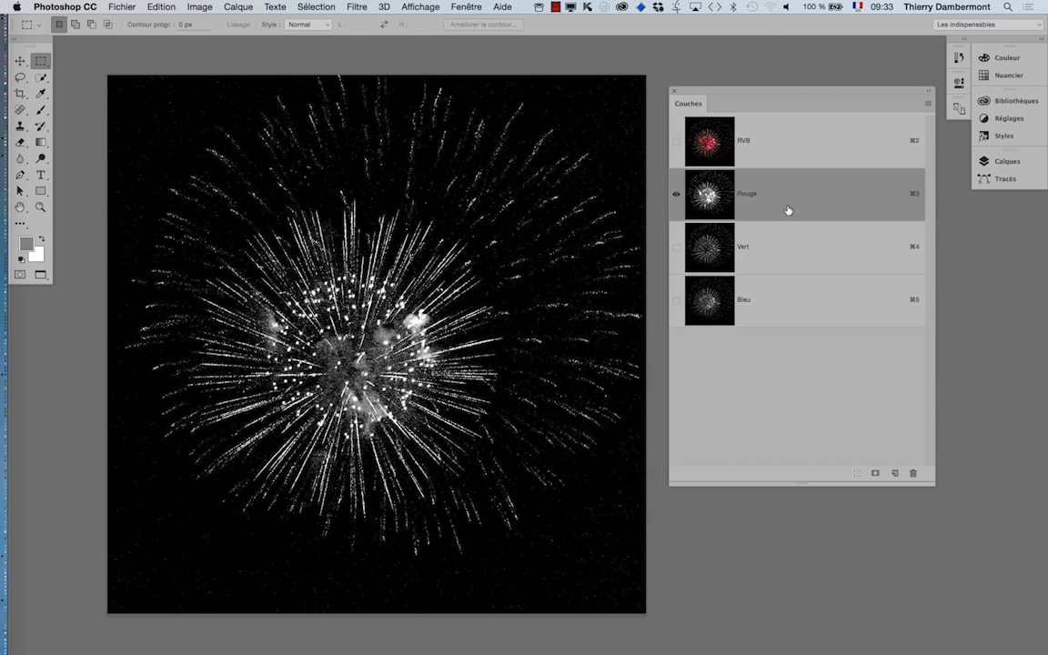
left_click(771, 300)
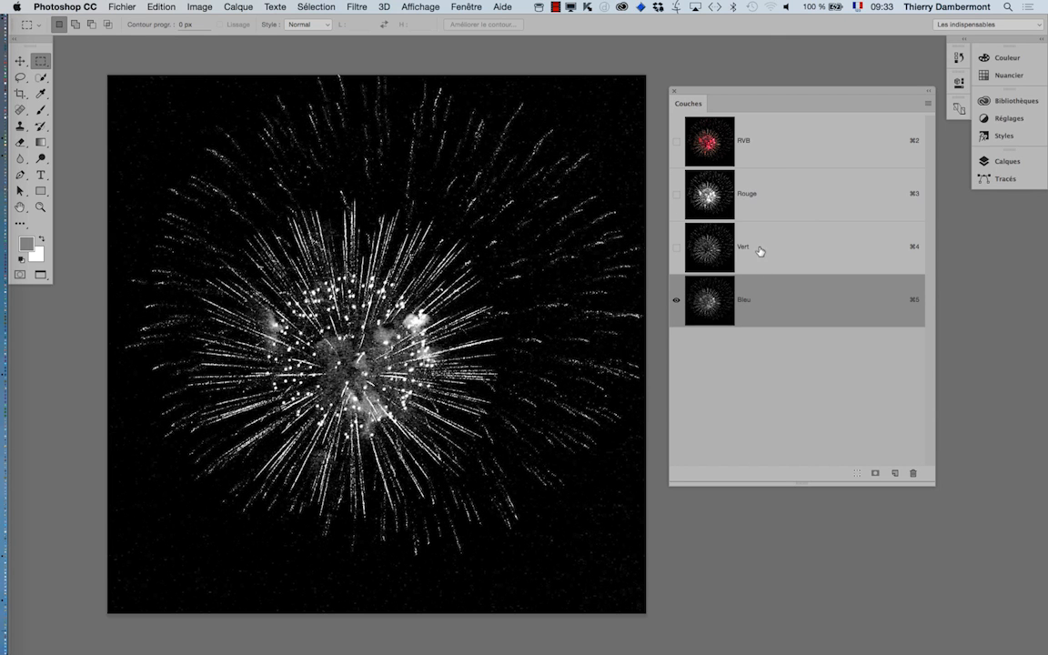
left_click(761, 251)
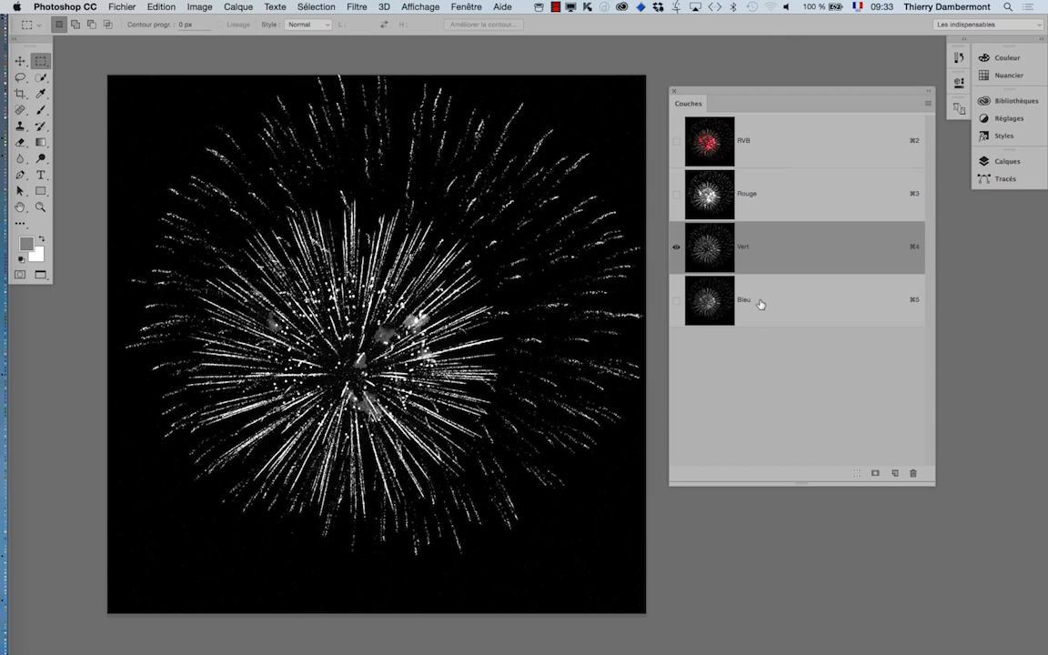
left_click(761, 304)
left_click(760, 209)
left_click(761, 300)
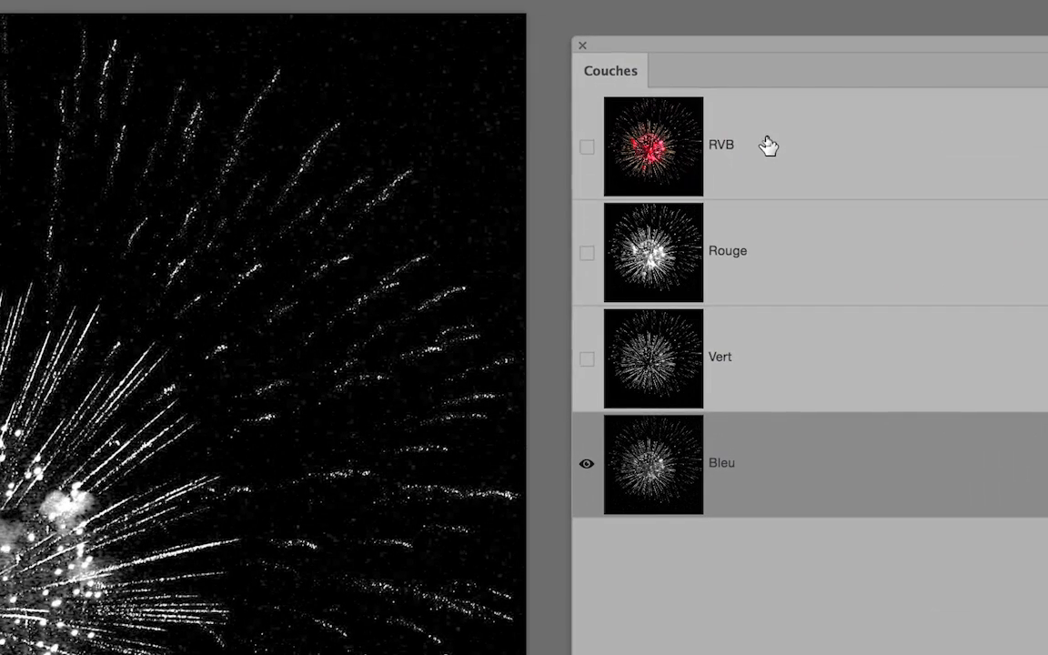
left_click(768, 142)
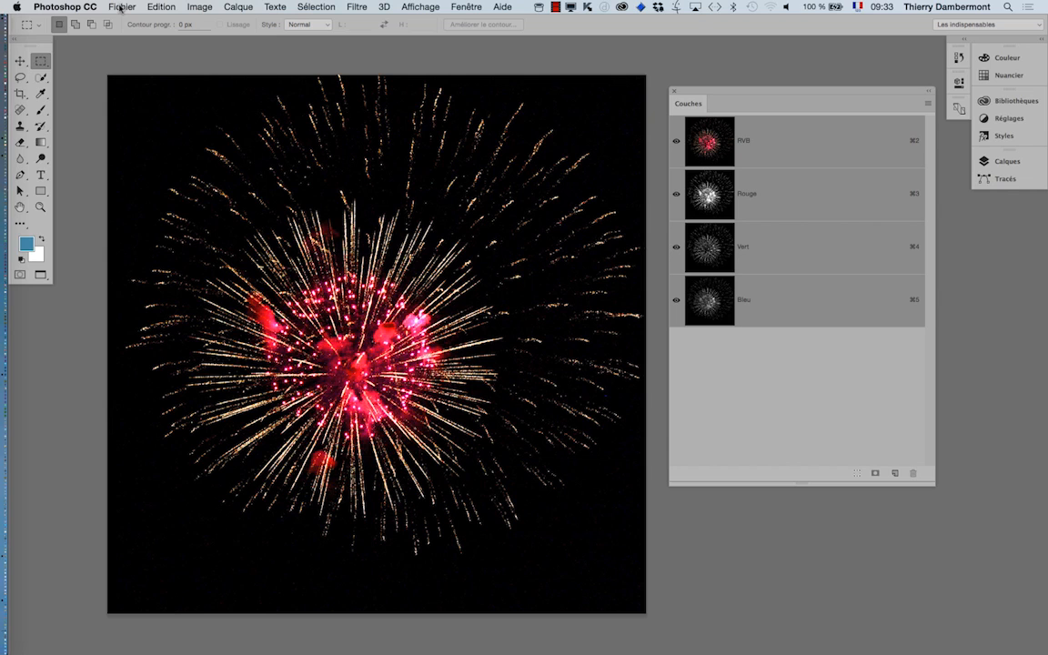
Create a new 16 × 12 cm RGB document with a white background using the Format Photoshop par défaut preset
left_click(120, 6)
left_click(129, 21)
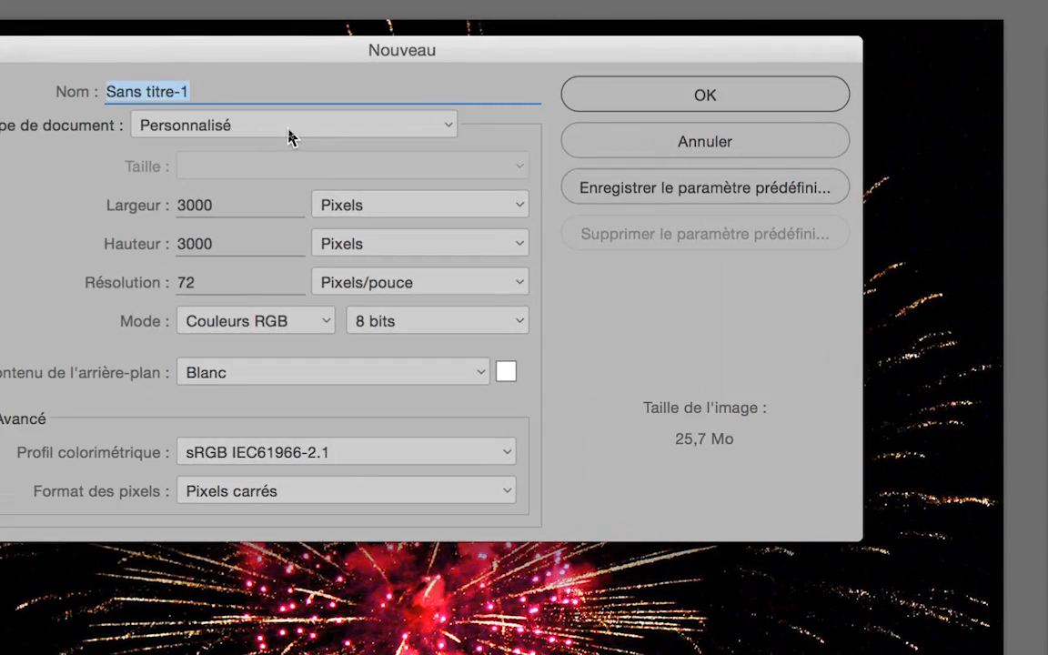
left_click(292, 131)
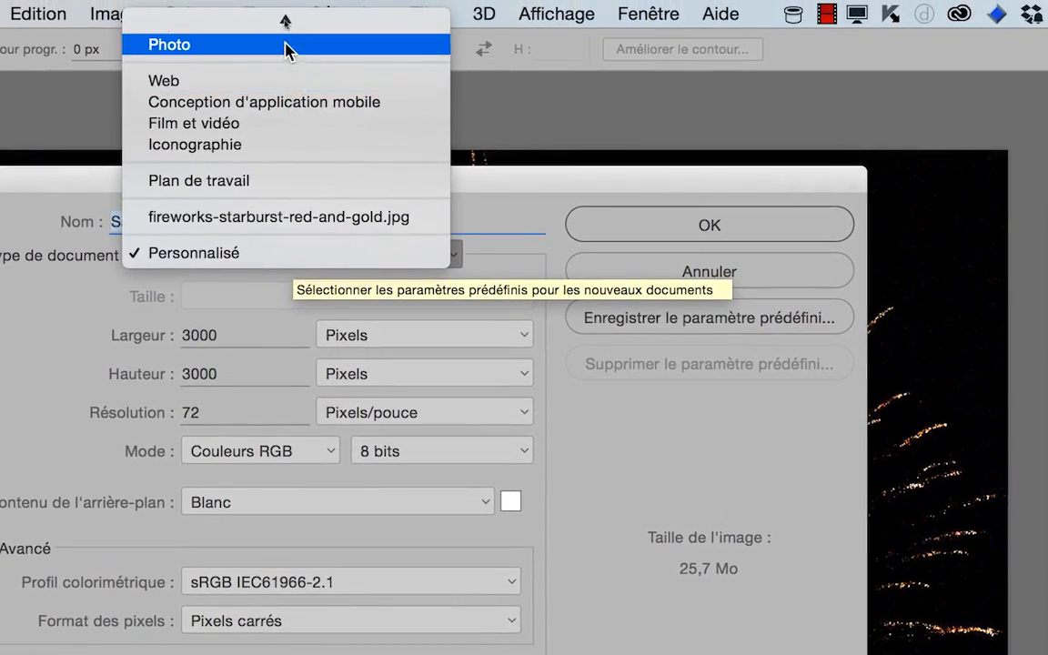
left_click(277, 41)
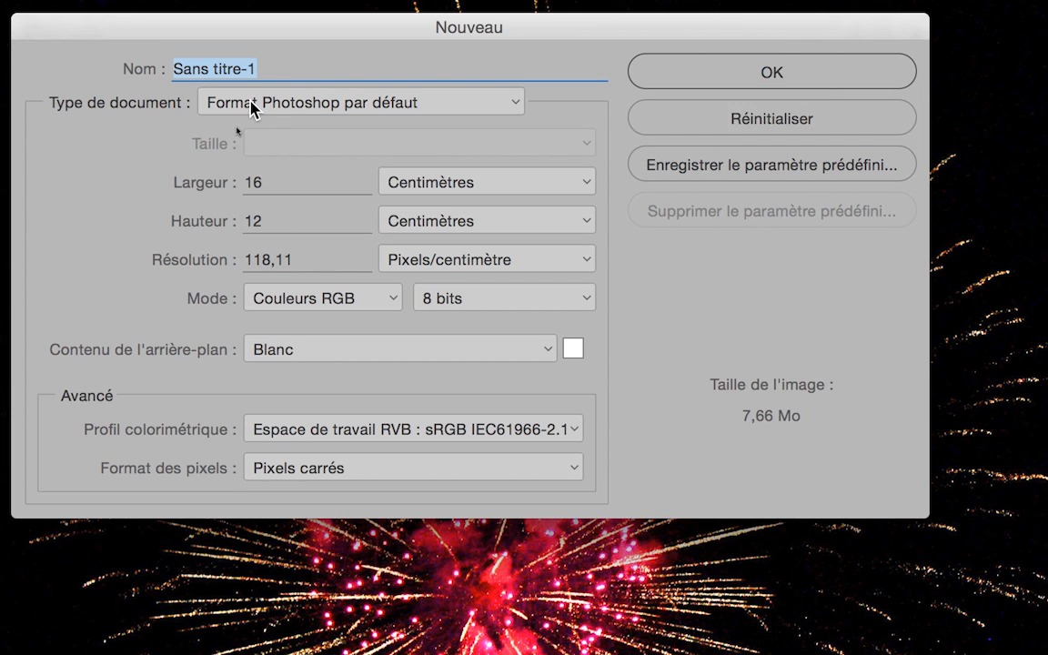
key("alt+super+8")
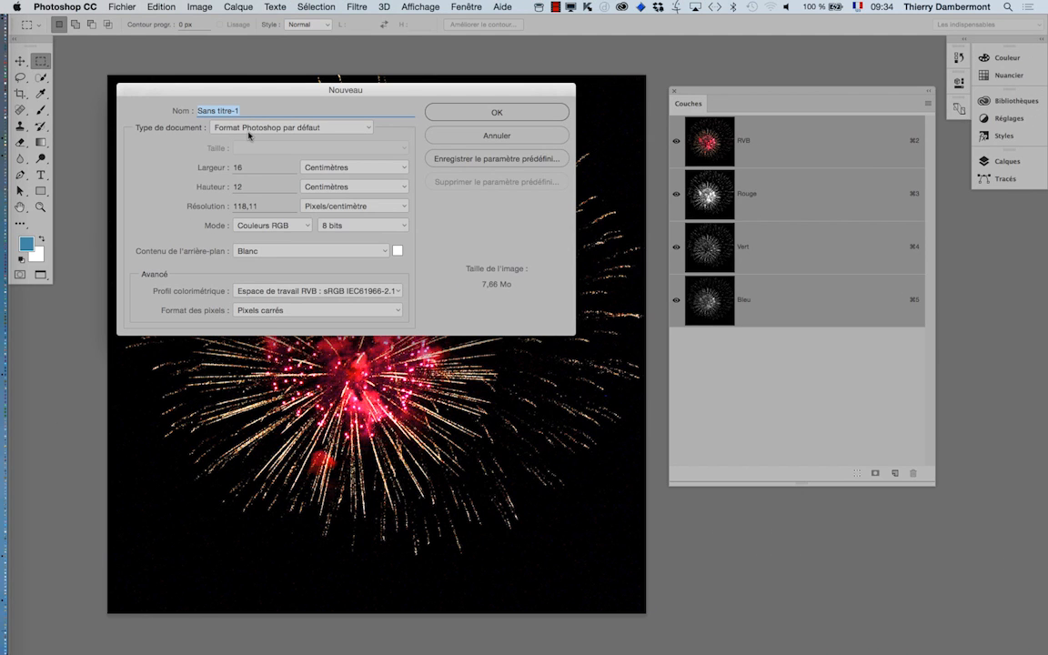
left_click(508, 118)
left_click_drag(445, 216, 308, 182)
left_click(353, 227, "alt")
left_click_drag(403, 262, 365, 247)
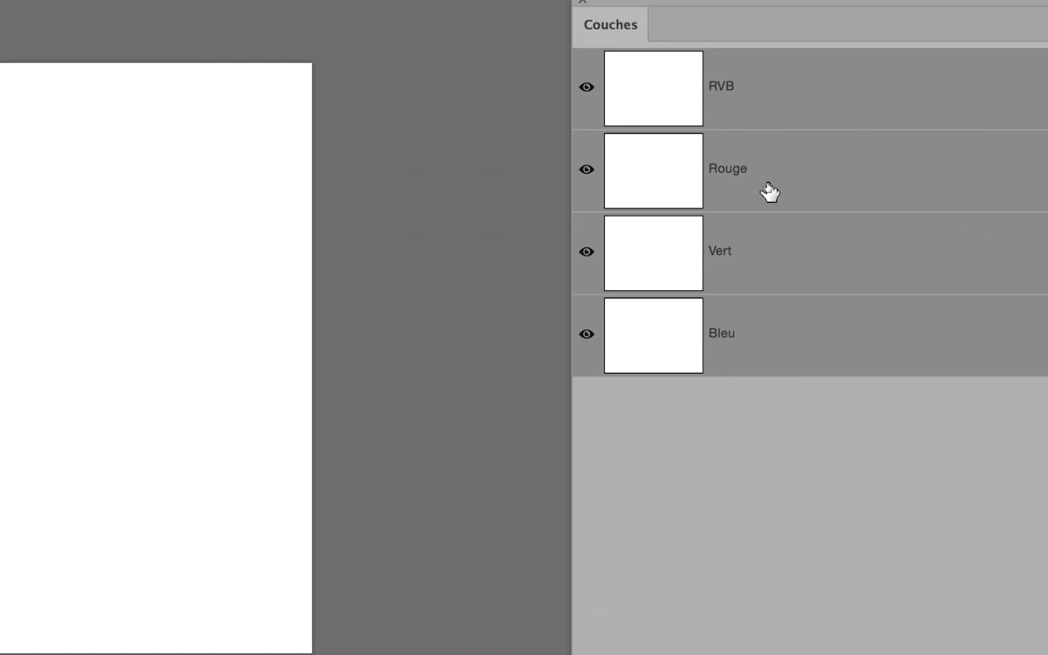
View the Rouge, Vert and Bleu channels of the blank document one by one and return to the RVB composite
left_click(769, 189)
left_click(770, 245)
left_click(769, 325)
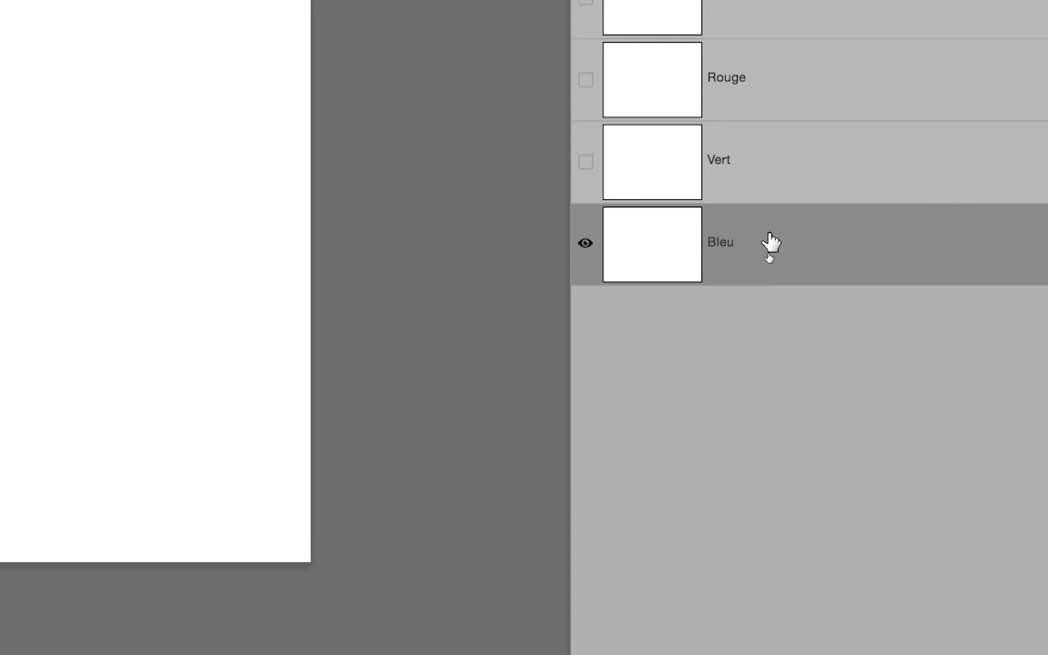
left_click(769, 222)
left_click(765, 127)
left_click(757, 40)
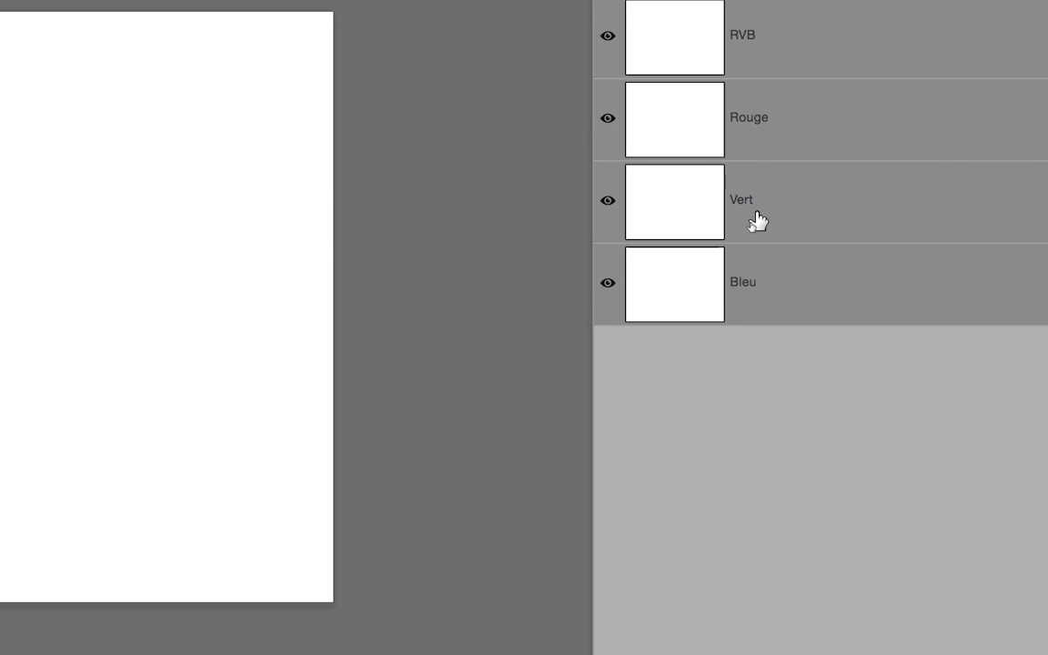
Isolate the Vert channel and draw a roughly square rectangular selection in the upper-left area of the canvas
left_click(756, 220)
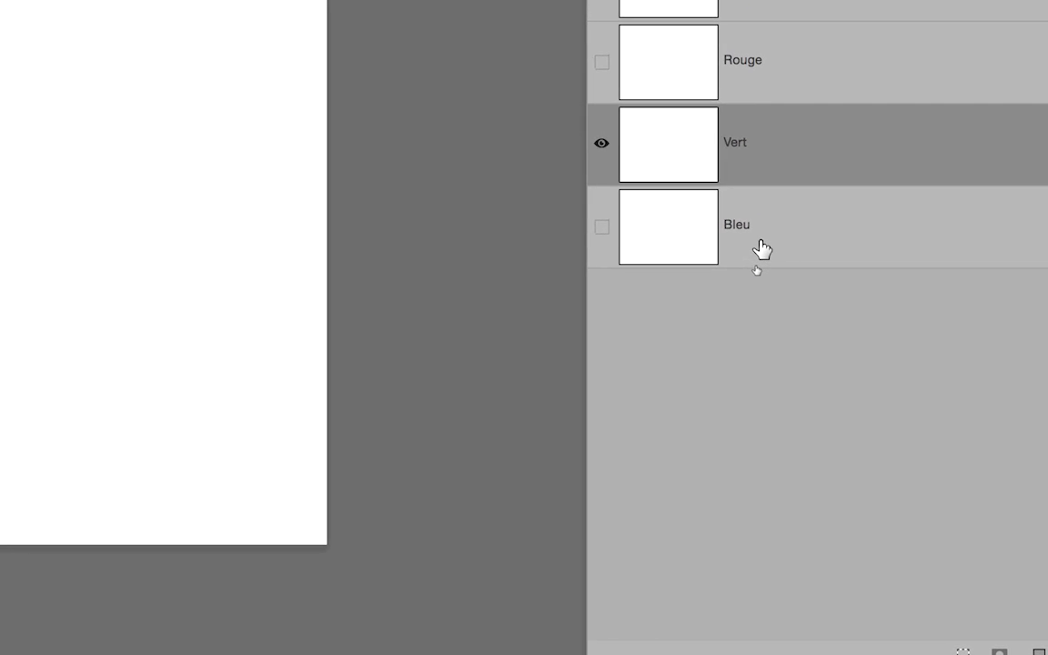
left_click(761, 246)
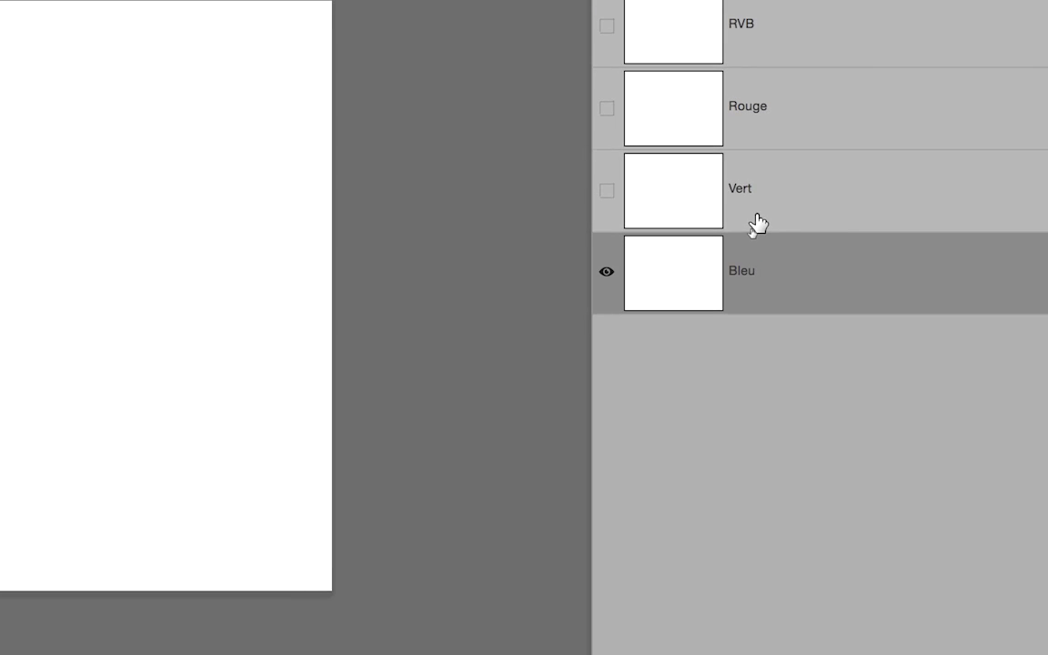
left_click(748, 288)
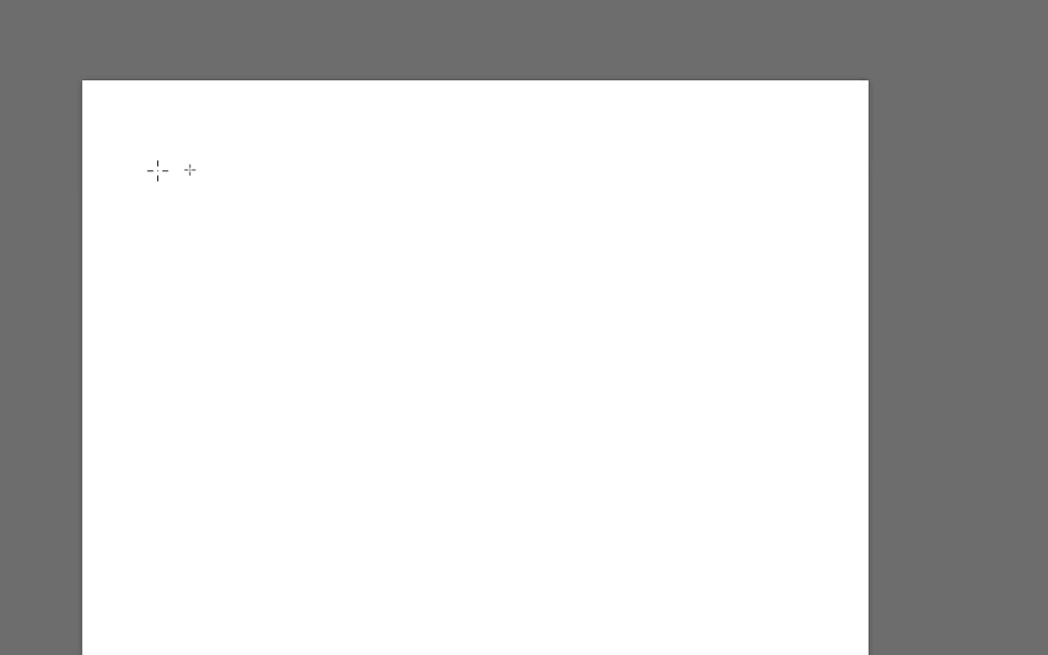
left_click_drag(190, 183, 368, 369)
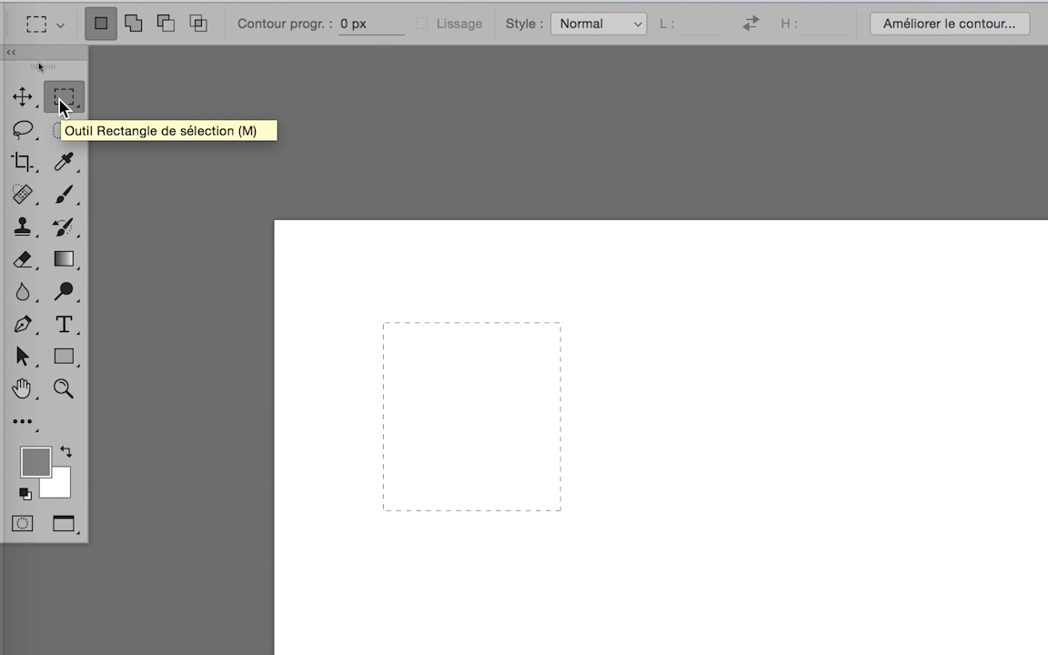
Fill the selected square in the Vert channel with Noir in Normal mode at 100% opacity
left_click(138, 15)
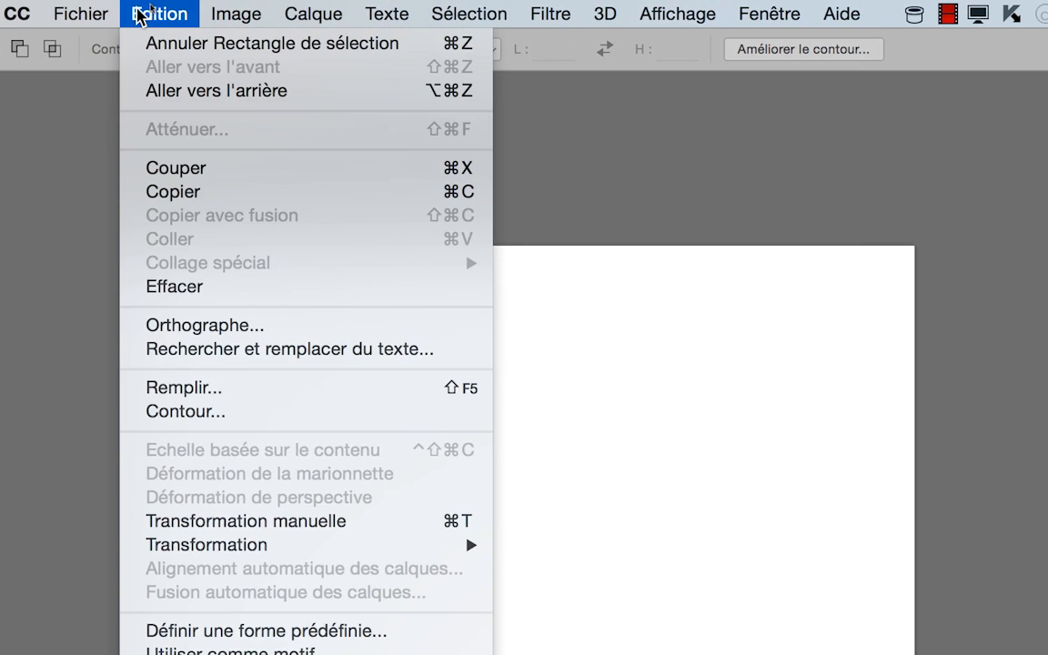
left_click(138, 14)
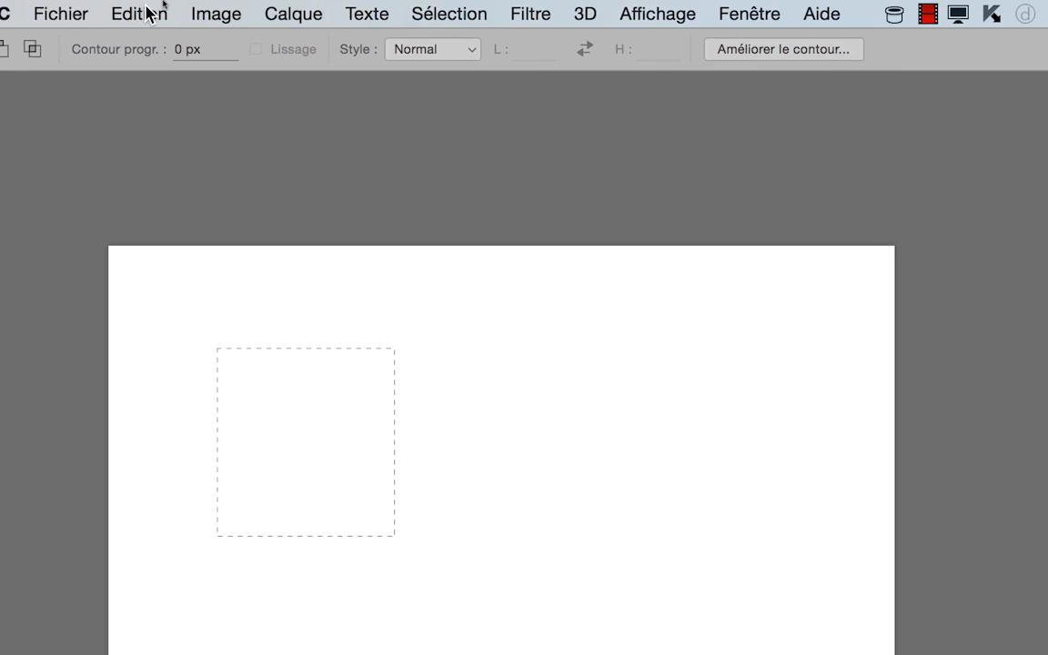
left_click(145, 11)
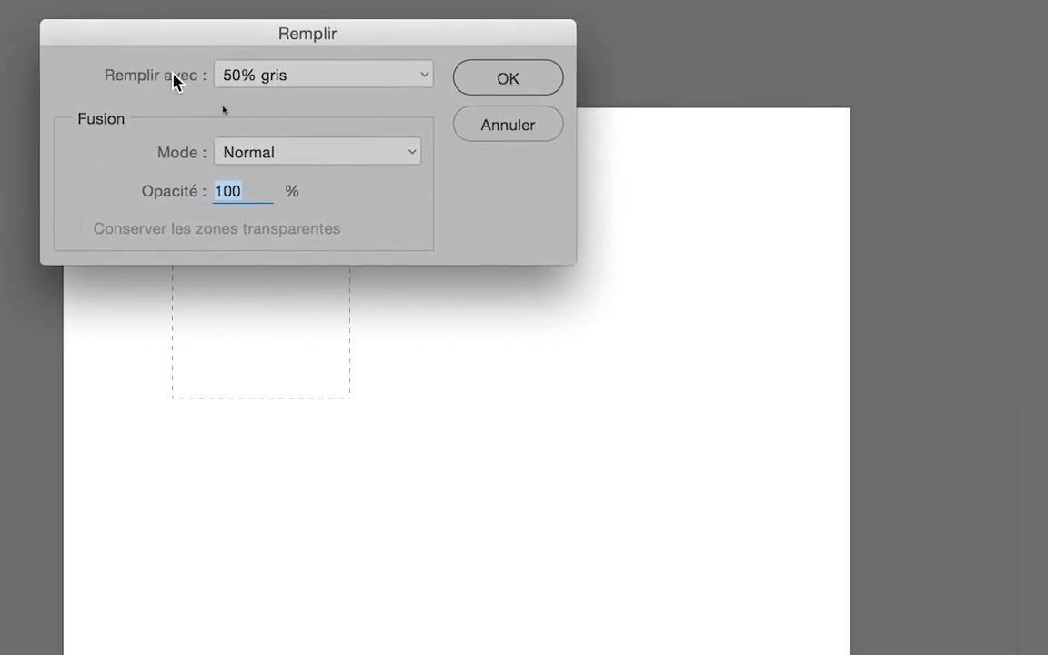
left_click(202, 80)
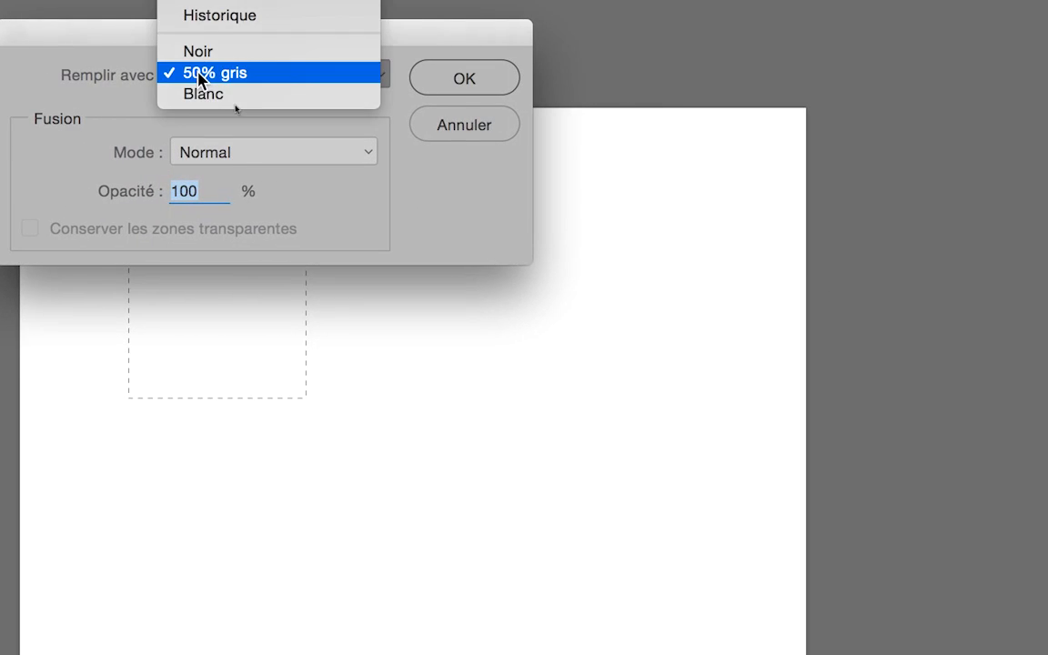
left_click(202, 56)
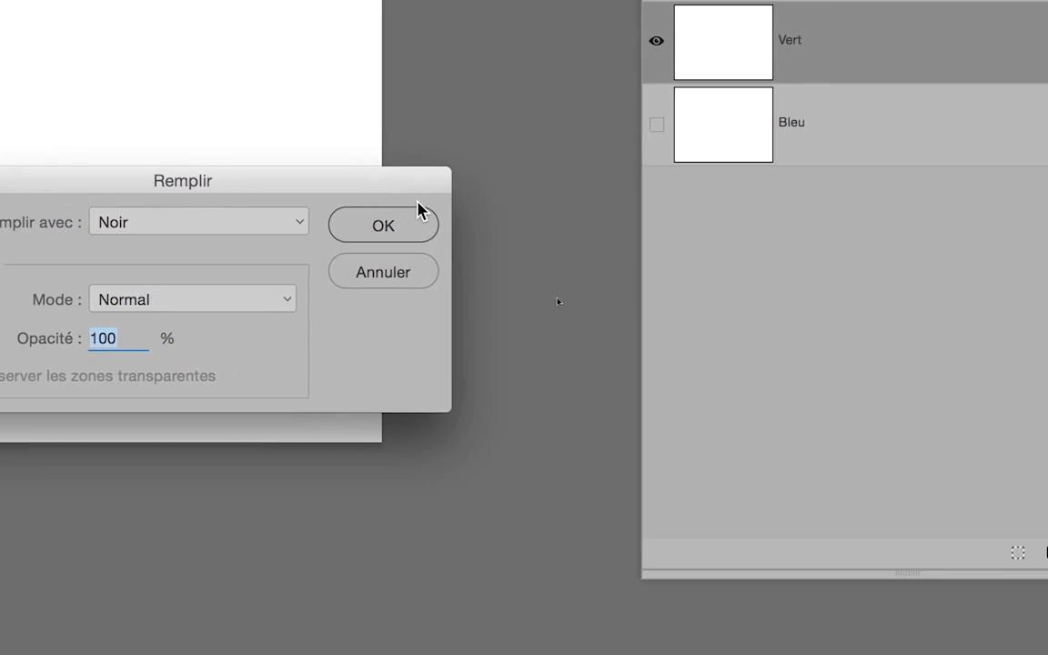
left_click(619, 216)
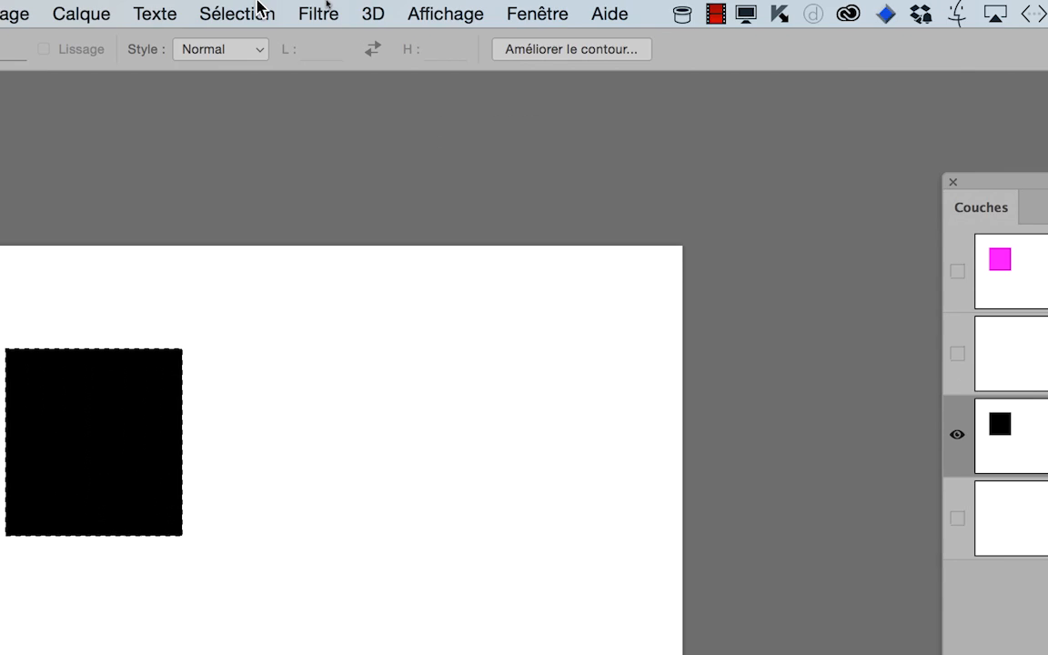
Deselect the filled square and display the RVB composite
left_click(258, 9)
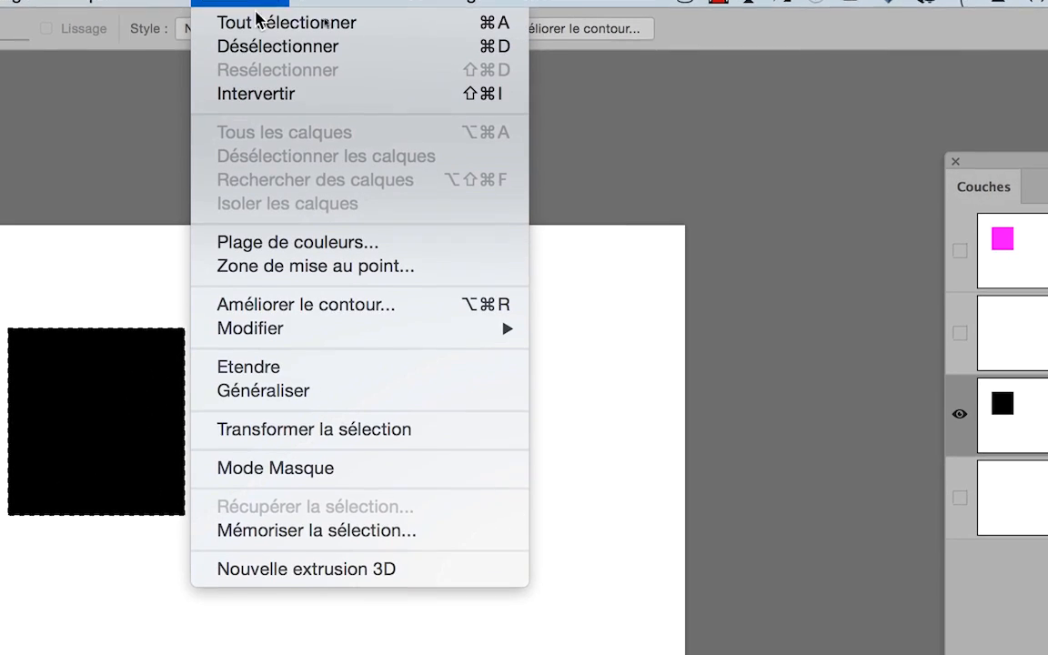
left_click(259, 65)
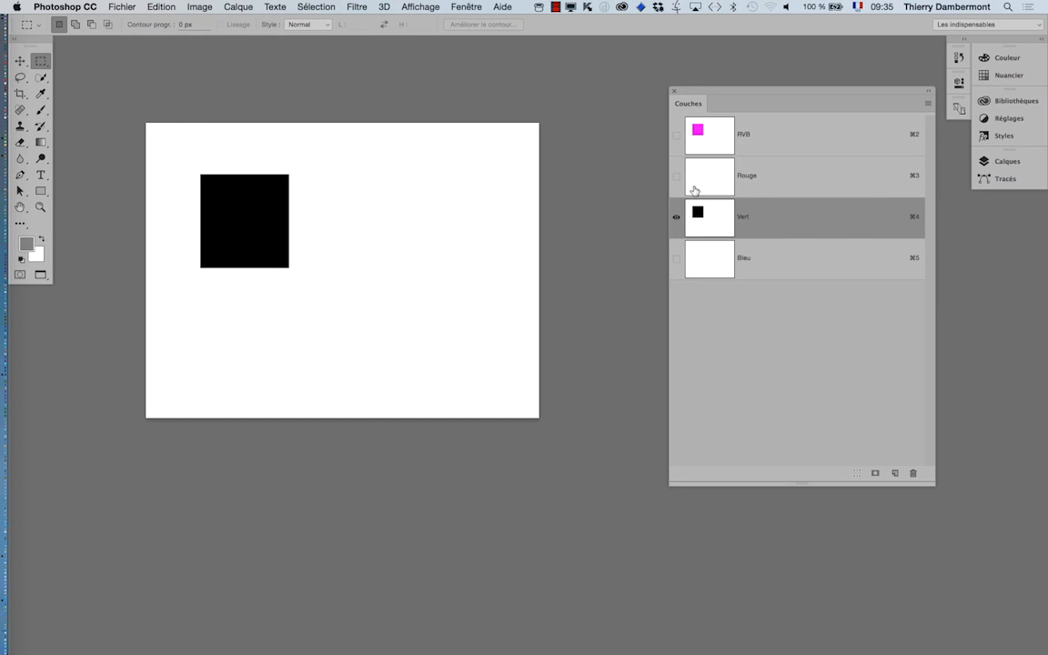
left_click(756, 143)
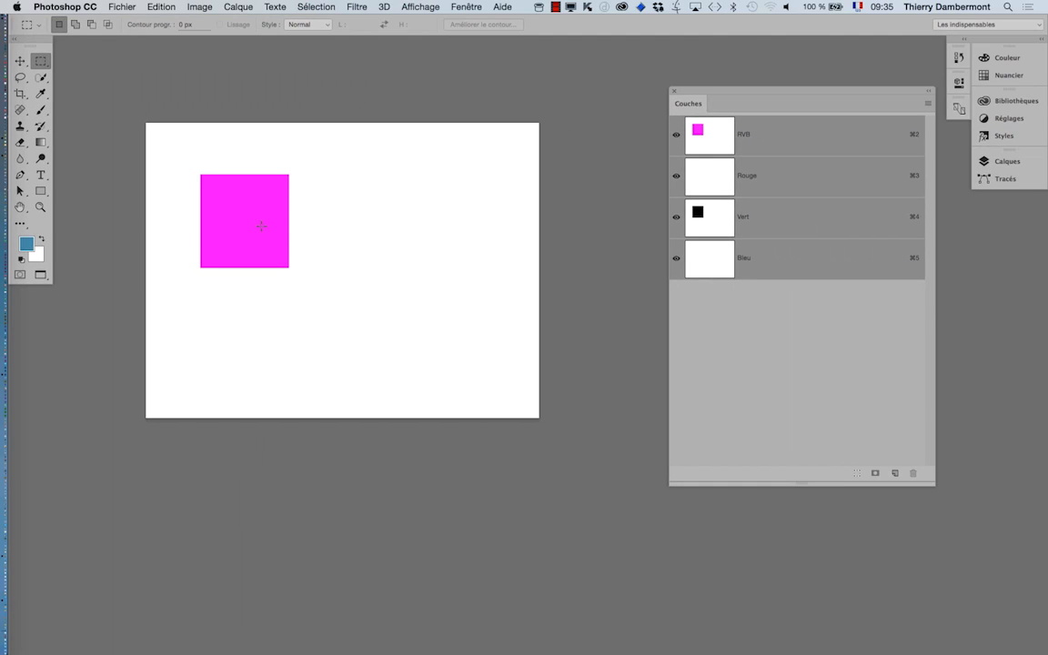
Fill a rectangular selection in the canvas's upper-right area of the Rouge channel with Noir (Normal, 100%), then deselect with the RVB composite displayed
left_click(786, 181)
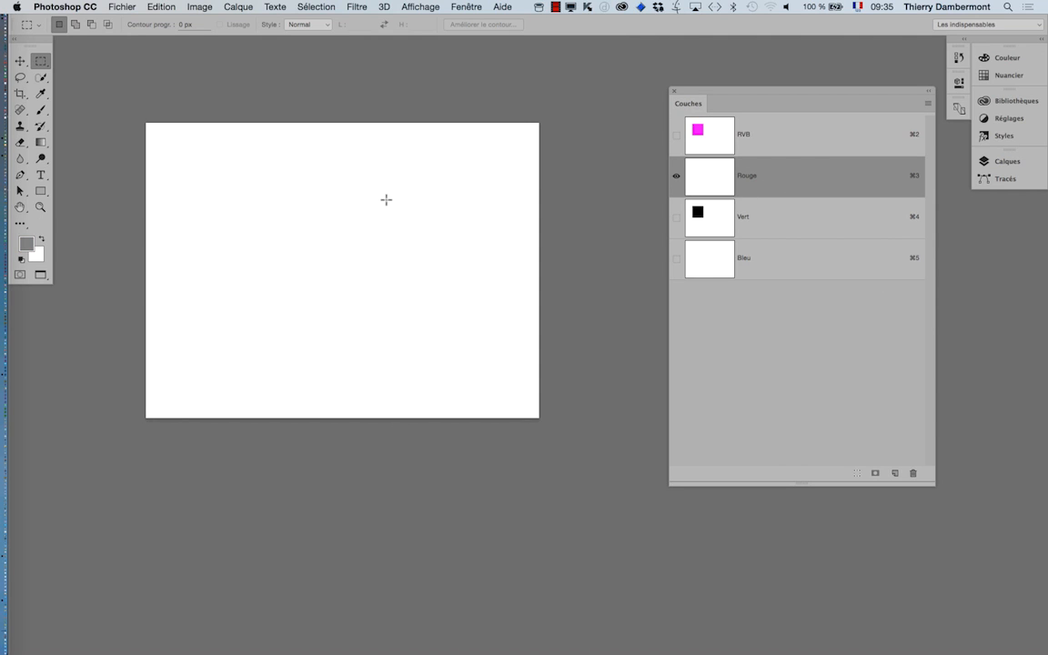
left_click_drag(361, 170, 439, 261)
key("shift+BackSpace")
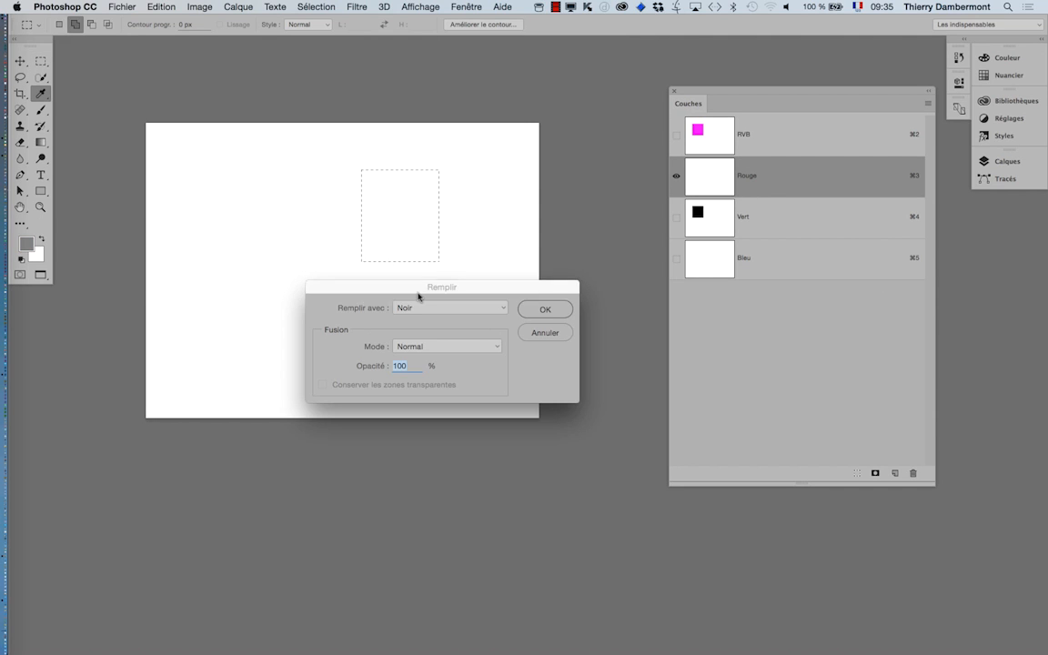
left_click(545, 310)
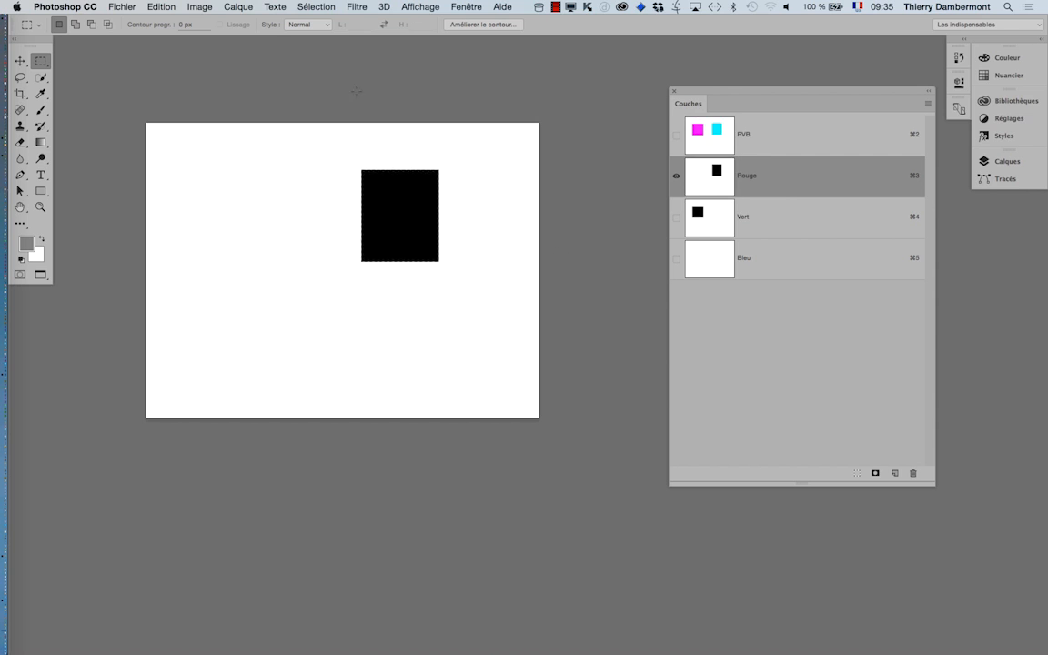
left_click(792, 149)
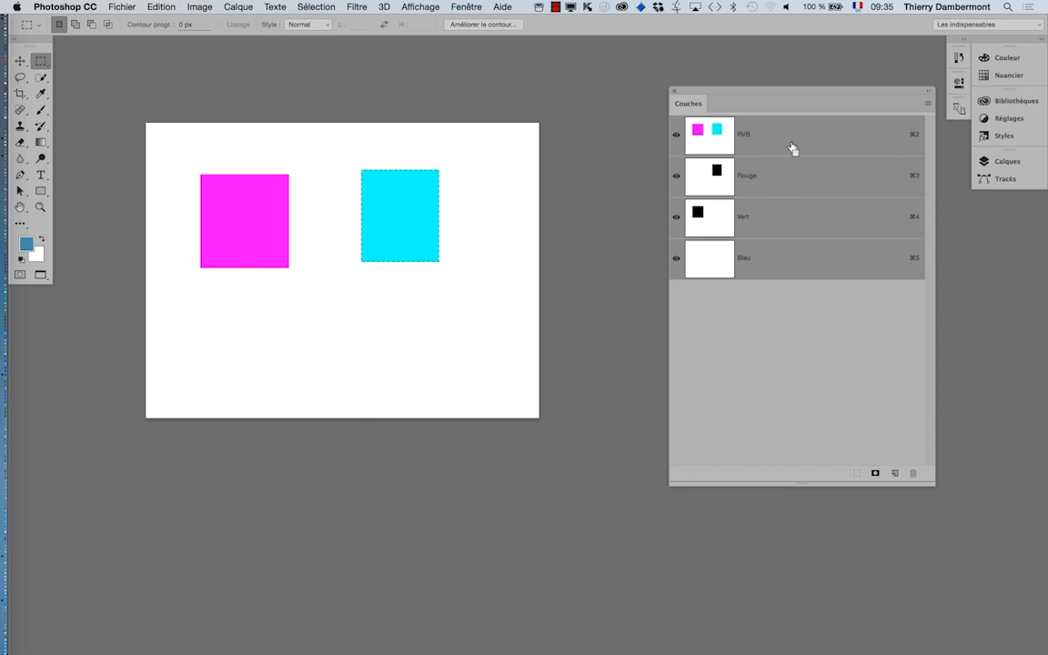
key("super+d")
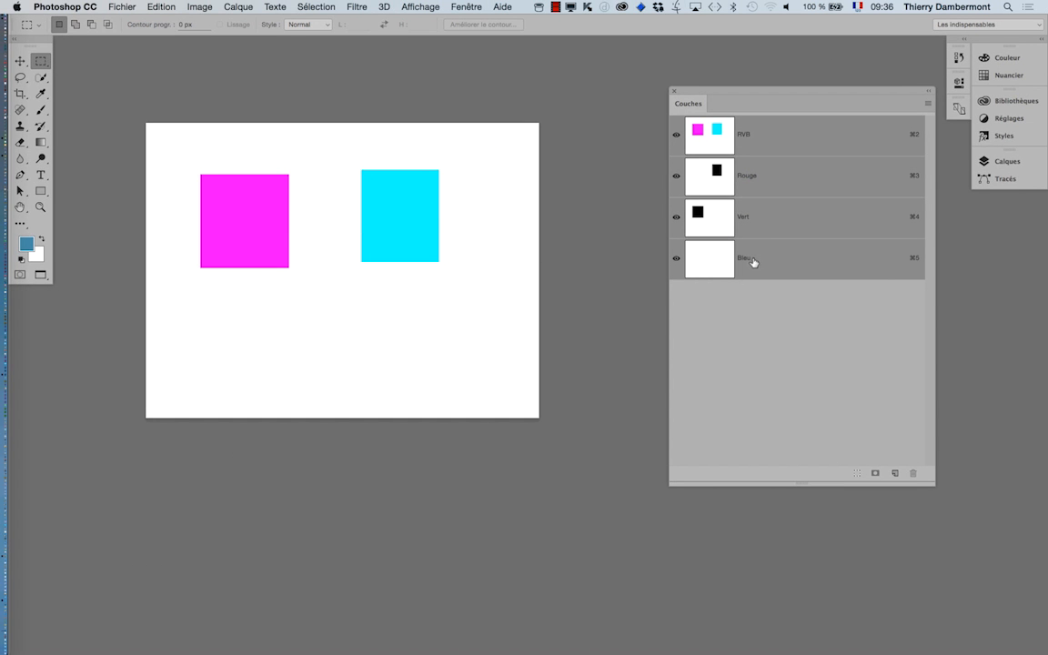
Fill a wide rectangular selection in the canvas's lower middle of the Bleu channel with Noir (Normal, 100%), then deselect and display RVB
left_click(753, 262)
left_click_drag(259, 299, 393, 374)
key("shift+BackSpace")
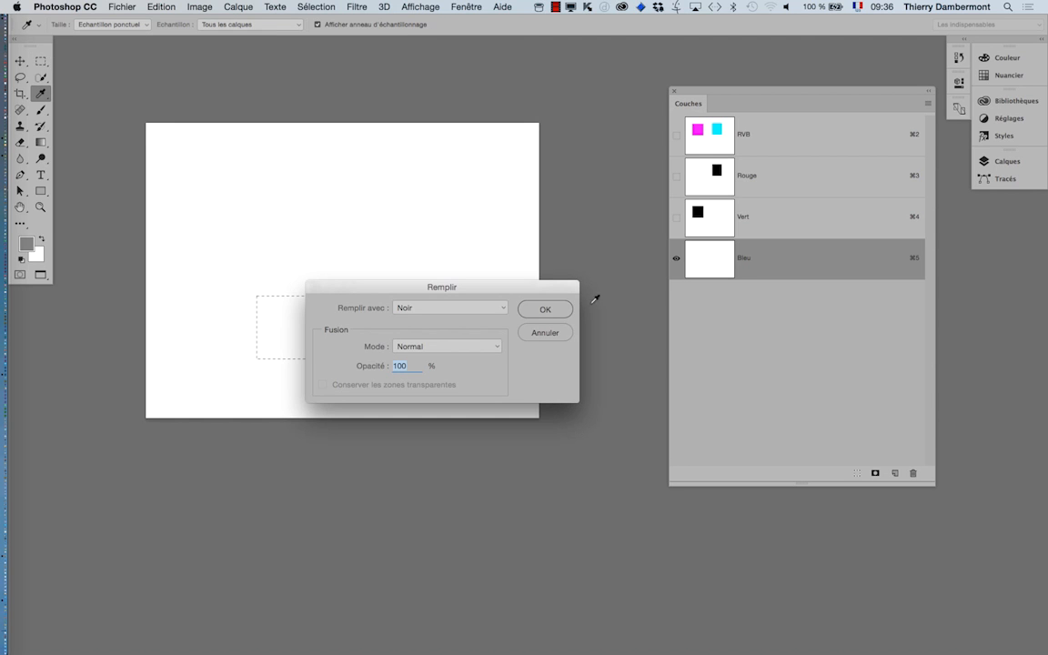
left_click(558, 310)
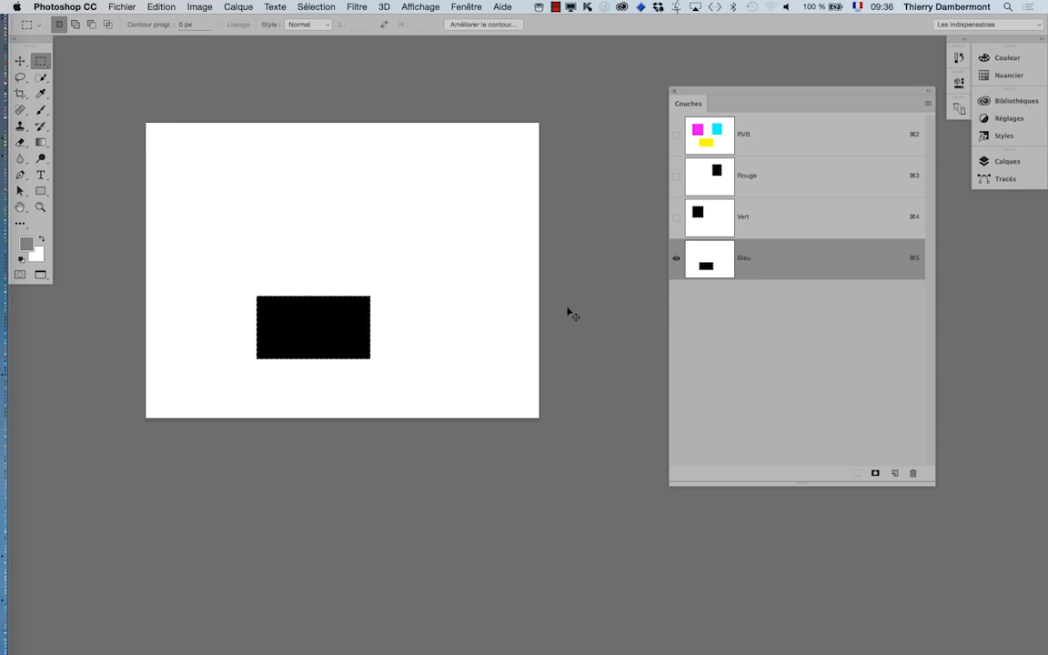
key("super+d")
left_click(803, 127)
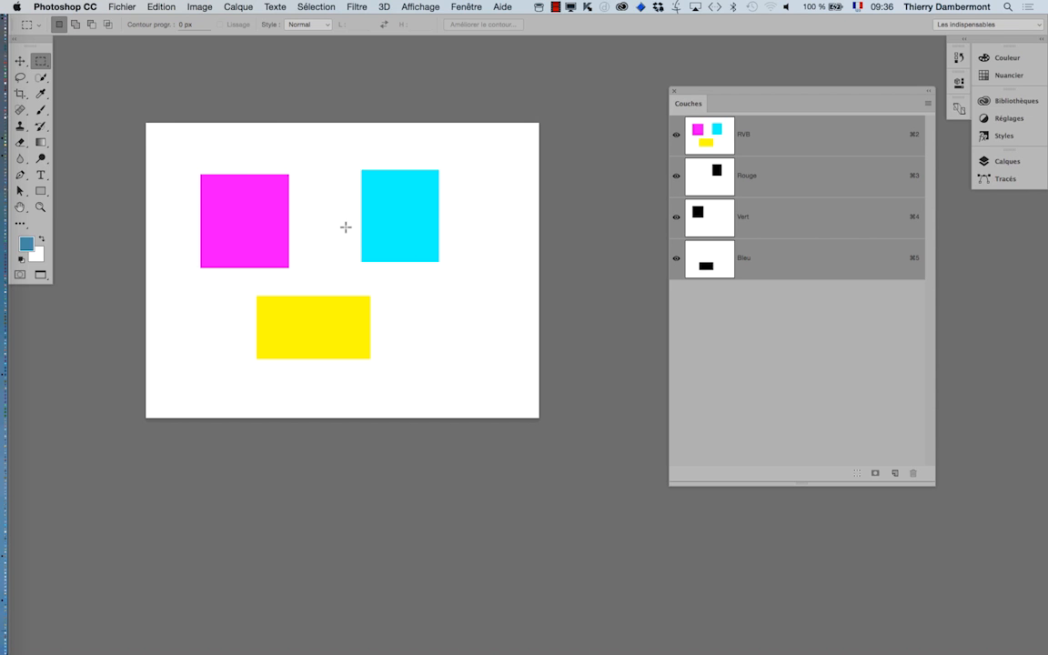
Examine the black shape in each of the Rouge, Vert and Bleu channels and return to the RVB composite
left_click_drag(702, 93, 641, 74)
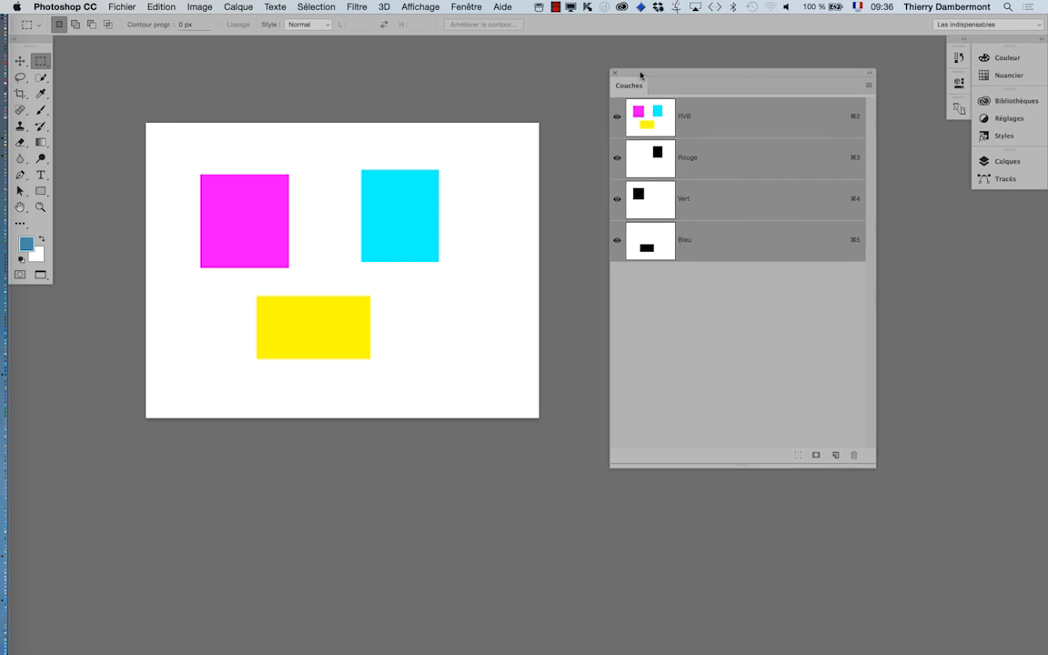
left_click(725, 170)
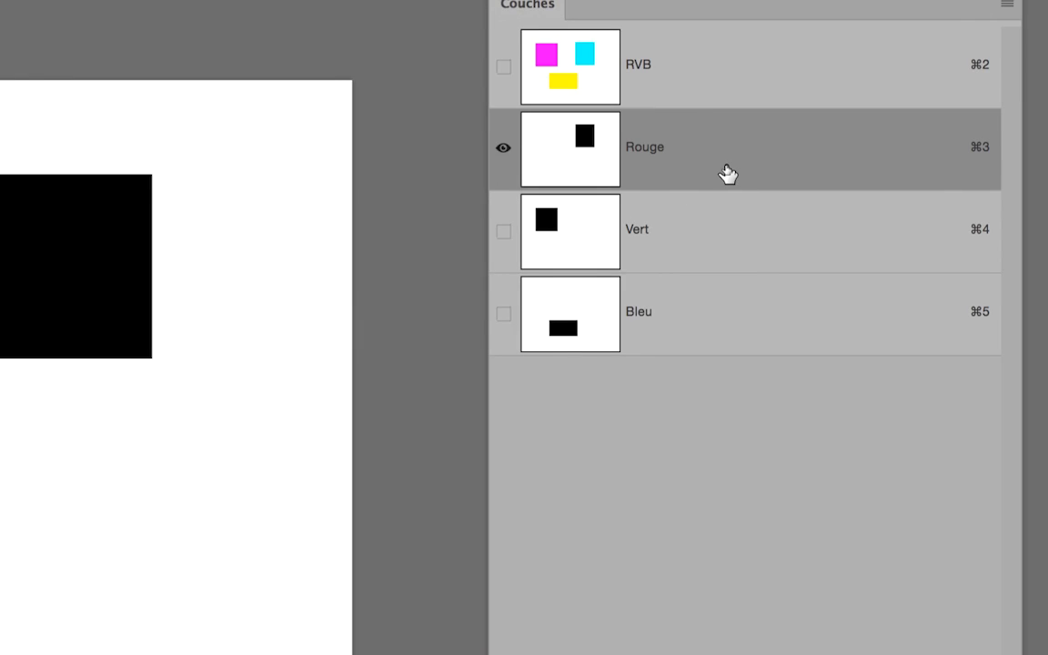
left_click(712, 200)
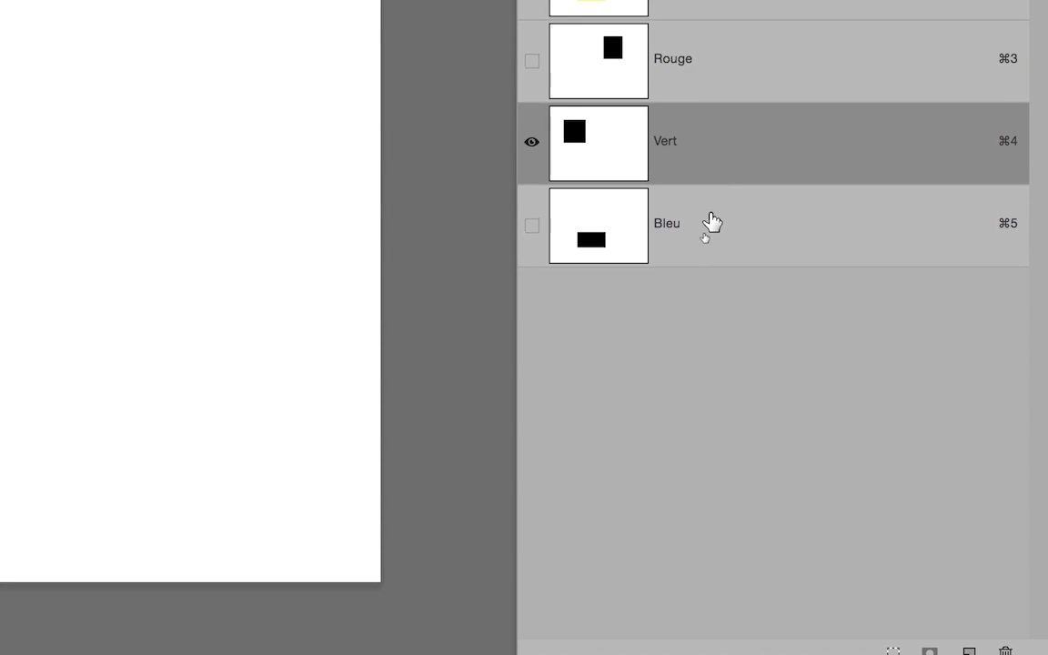
left_click(700, 269)
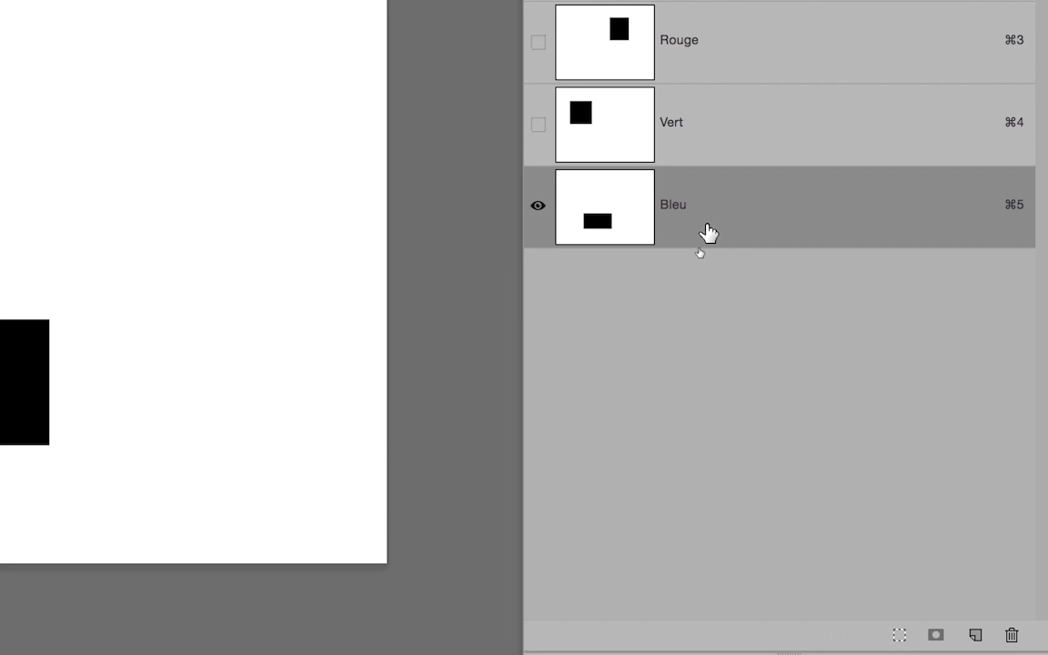
left_click(701, 155)
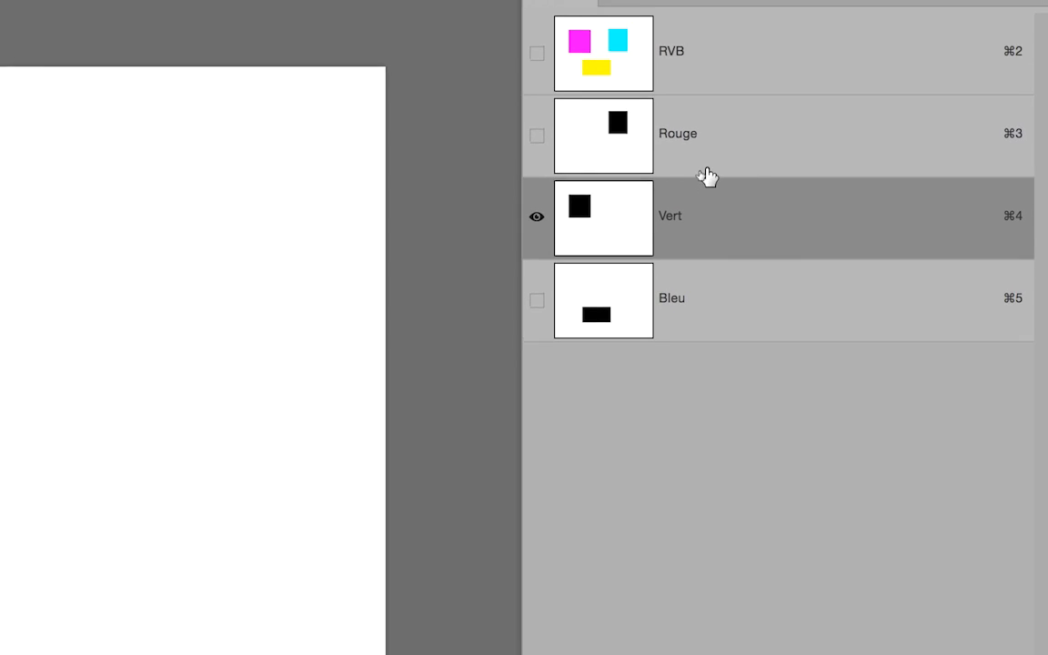
left_click(708, 173)
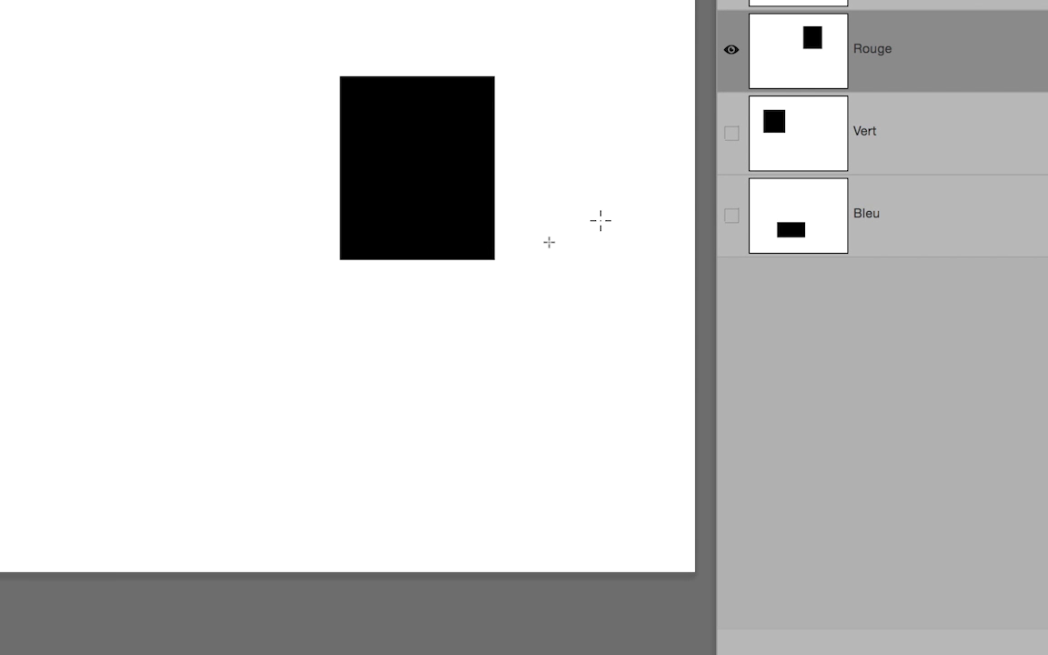
left_click_drag(604, 233, 620, 257)
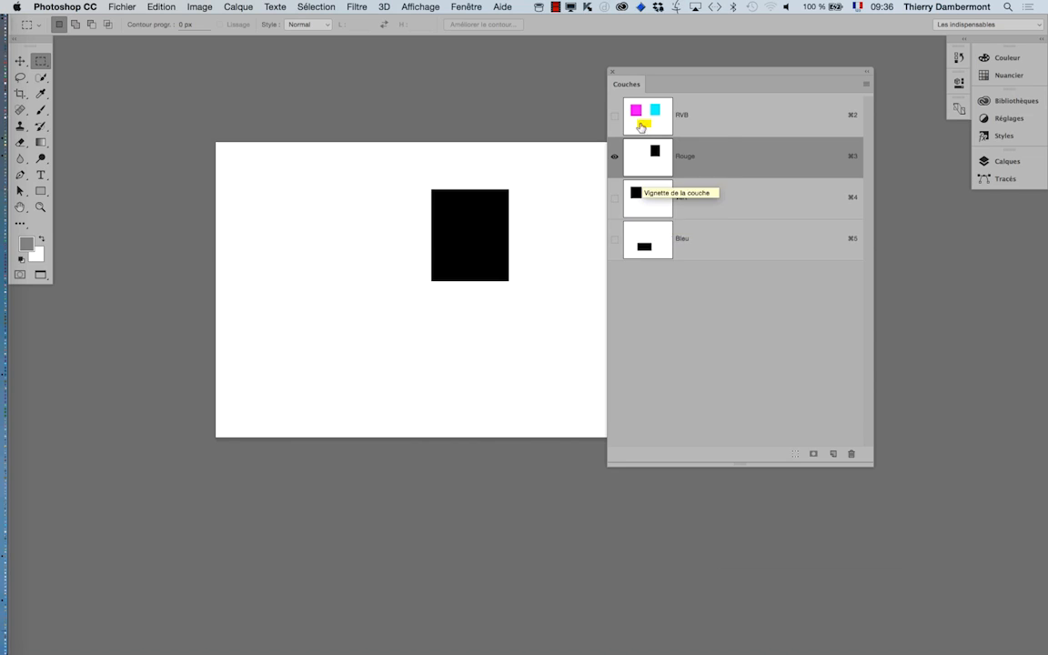
left_click(641, 125)
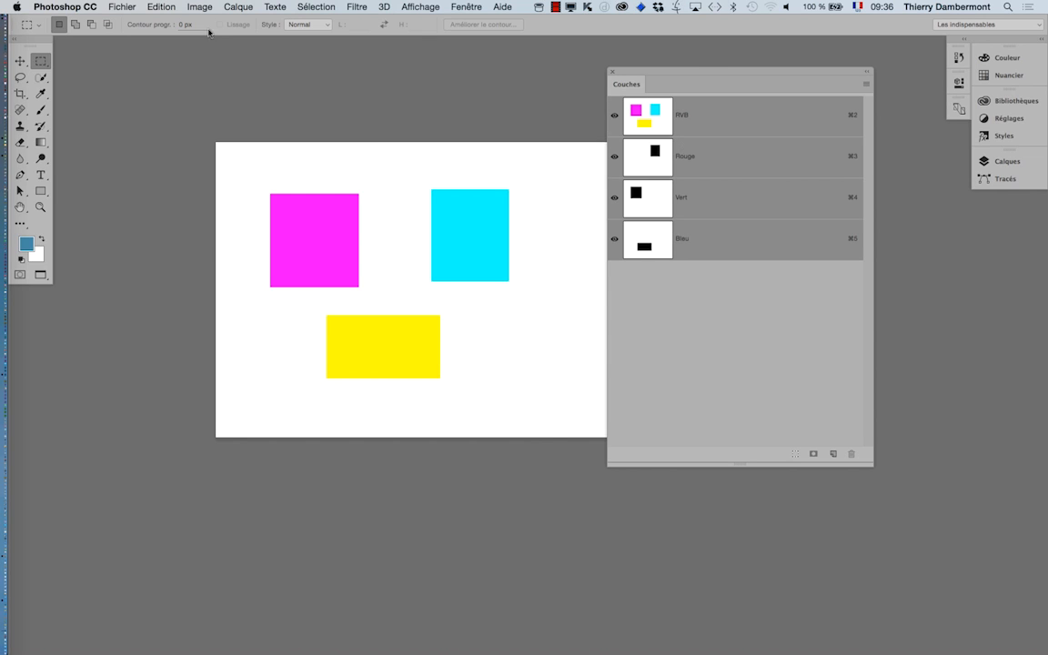
Enable "Afficher les couches en couleurs" in the Interface preferences and apply the change
left_click(84, 5)
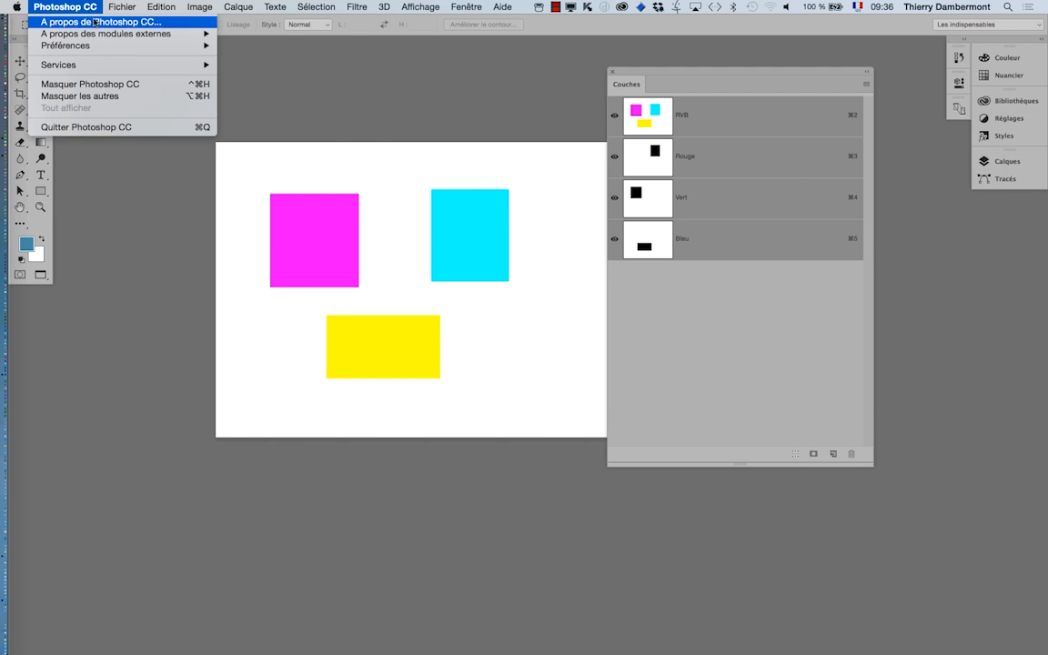
mouse_move(94, 45)
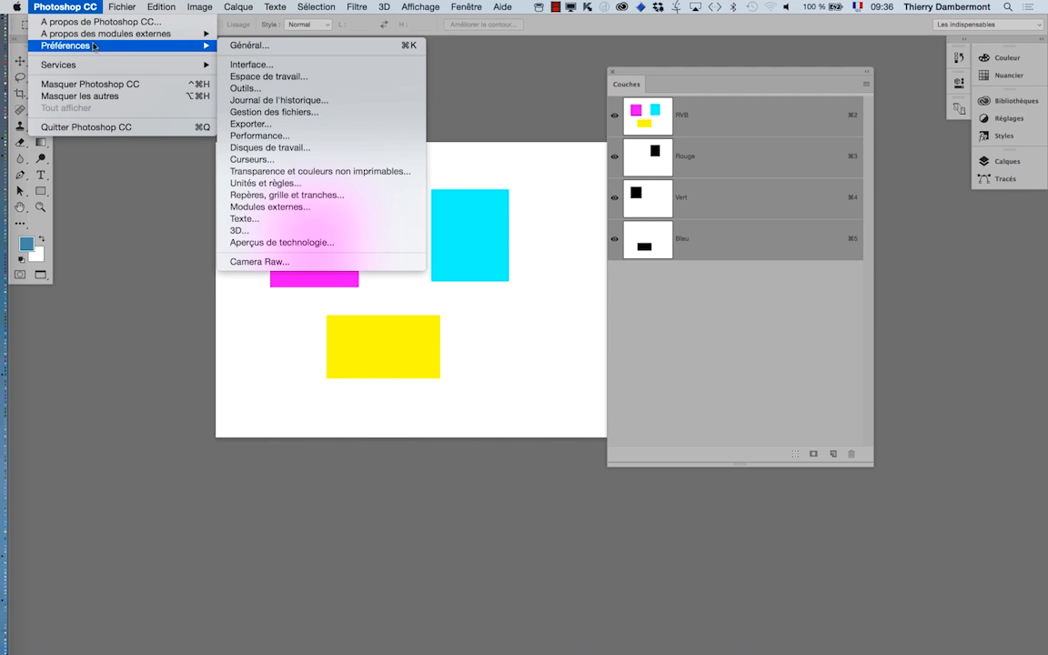
left_click(266, 65)
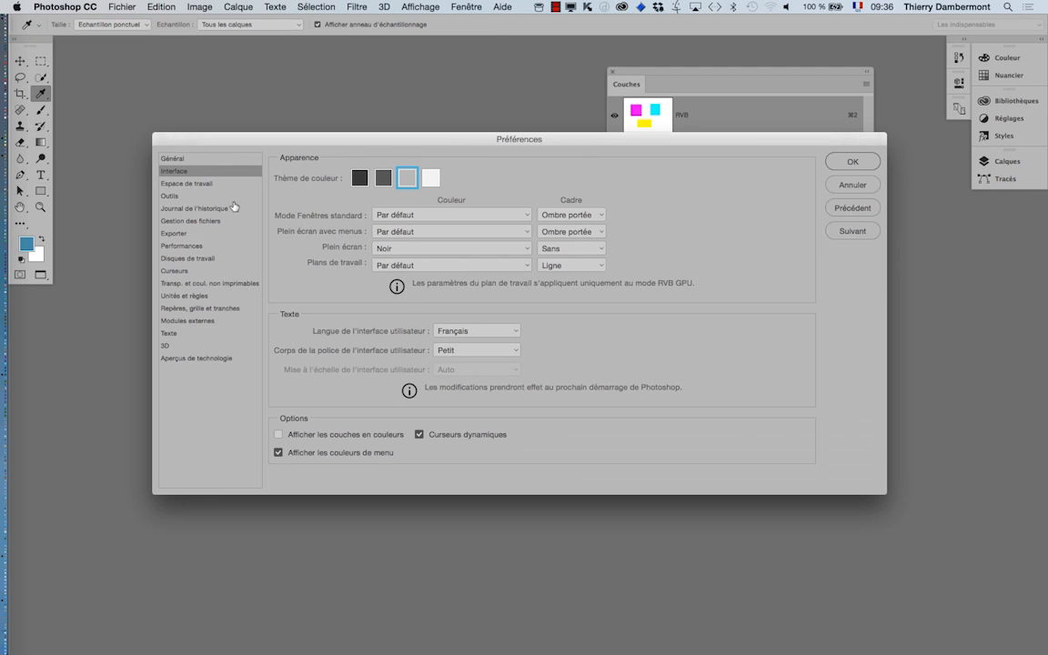
left_click(173, 159)
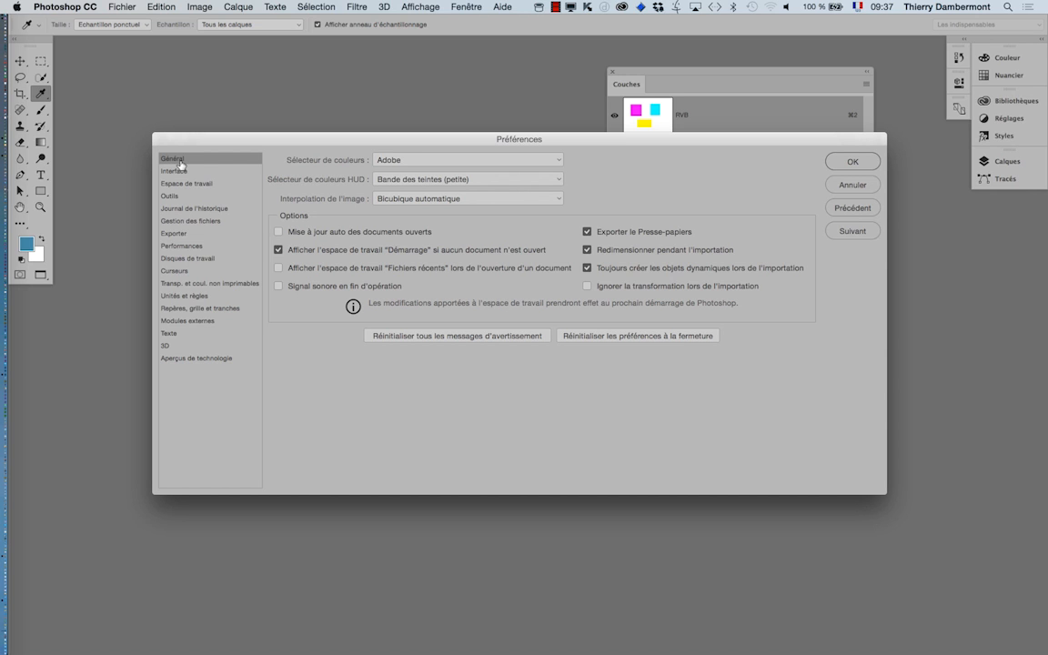
left_click(178, 170)
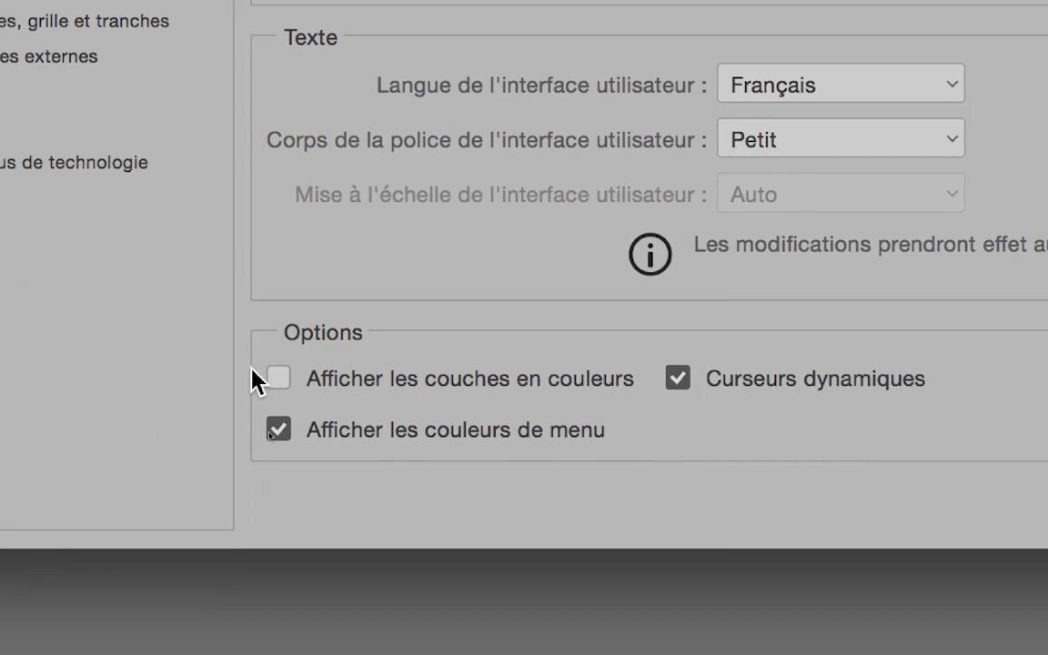
left_click(277, 379)
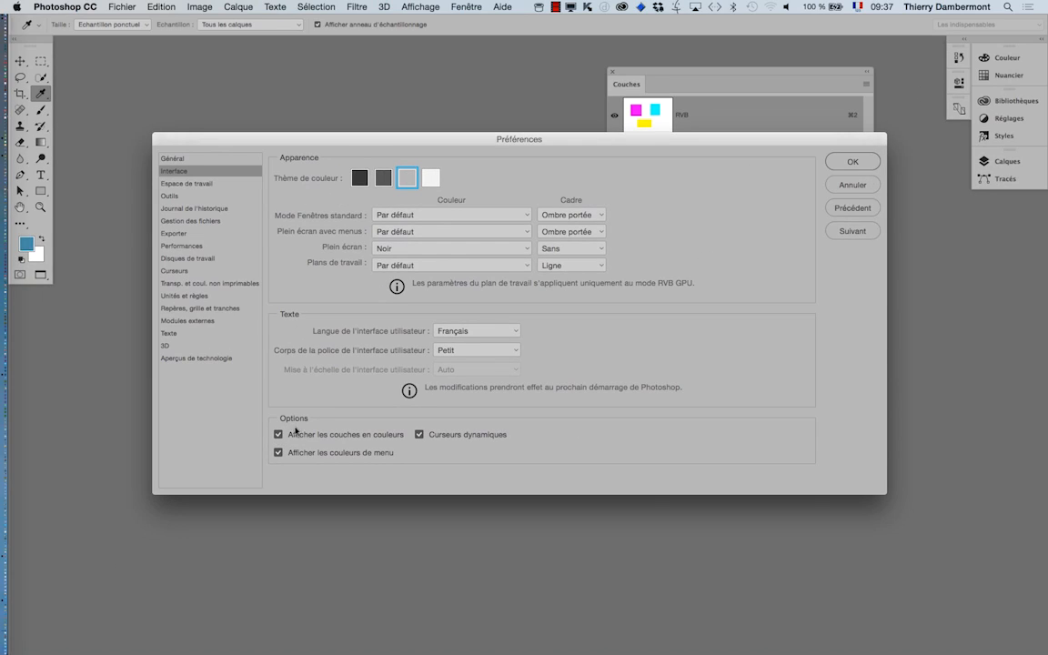
left_click(858, 165)
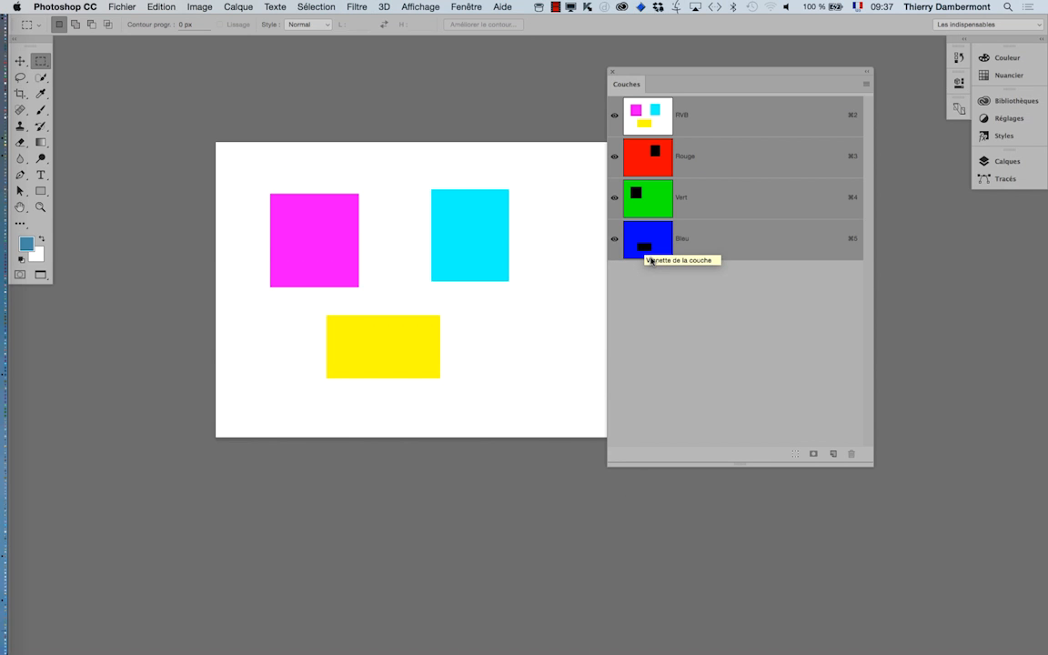
Switch to the fireworks photo, move the channel list clear of the image, and view its Rouge, Vert and Bleu channels in colour
key("ctrl+Tab")
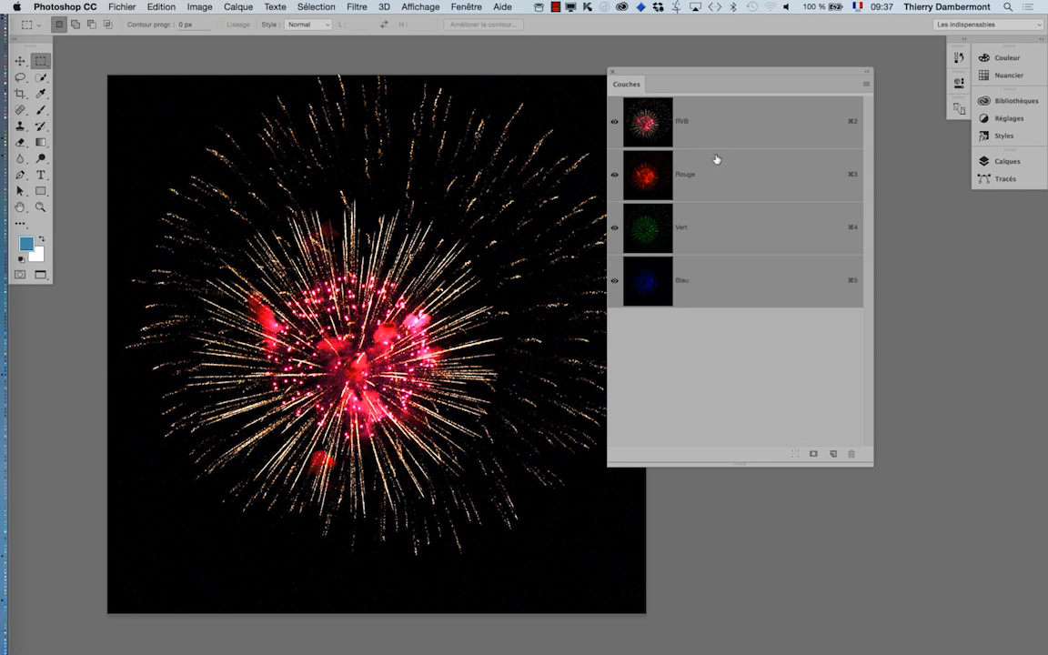
left_click_drag(681, 69, 781, 60)
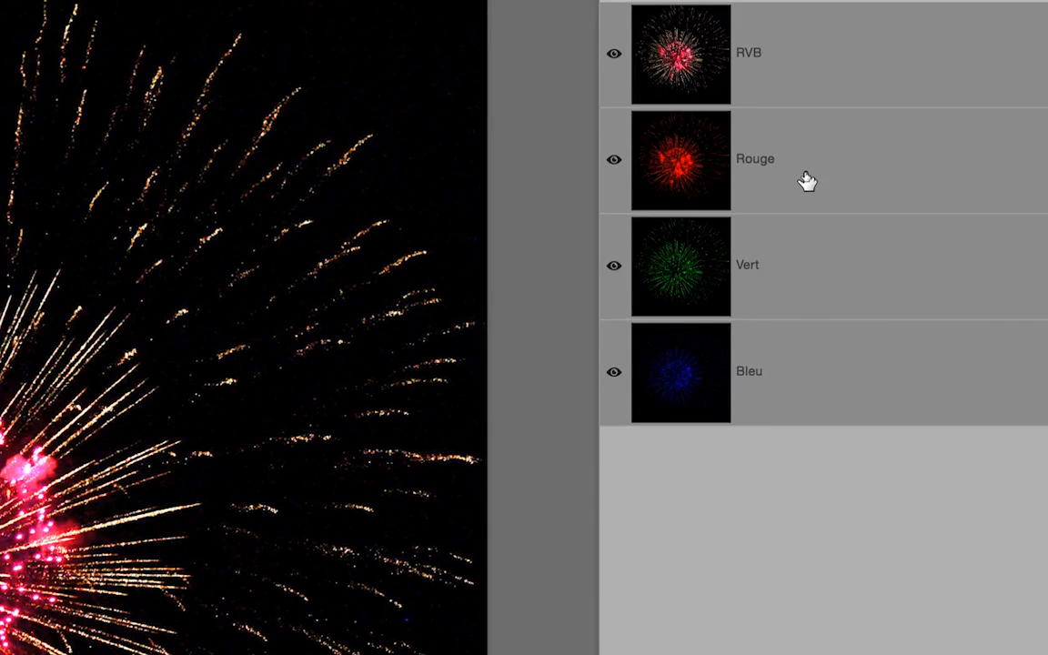
left_click(806, 180)
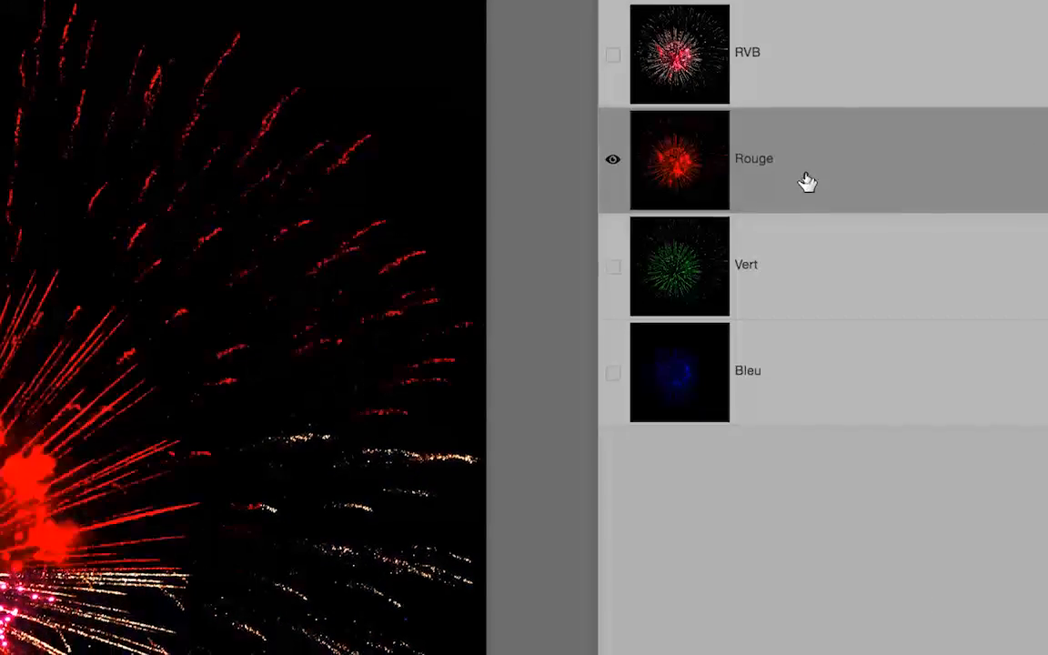
left_click(806, 269)
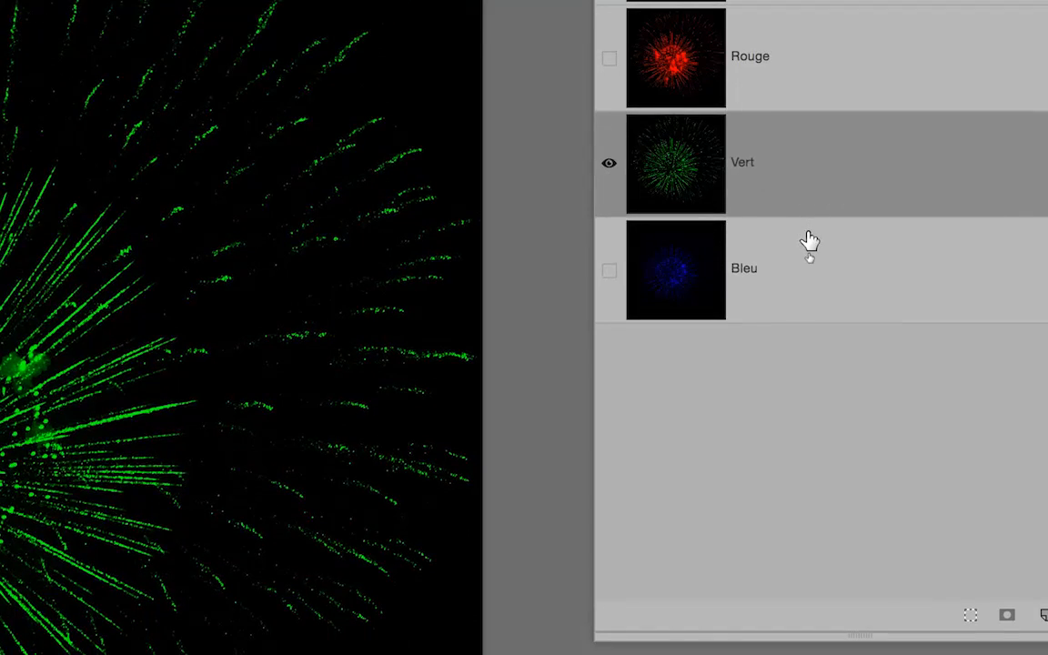
left_click(807, 237)
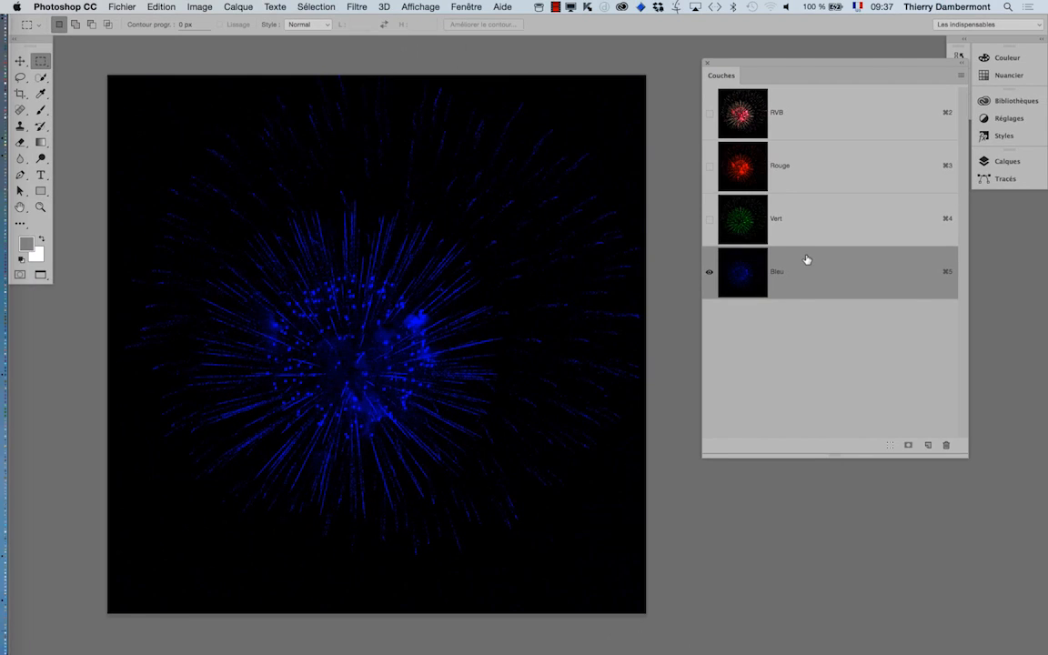
Compare the fireworks photo's coloured Vert, Rouge and Bleu channels by alternating between them, finishing on Vert
left_click(798, 223)
left_click(807, 186)
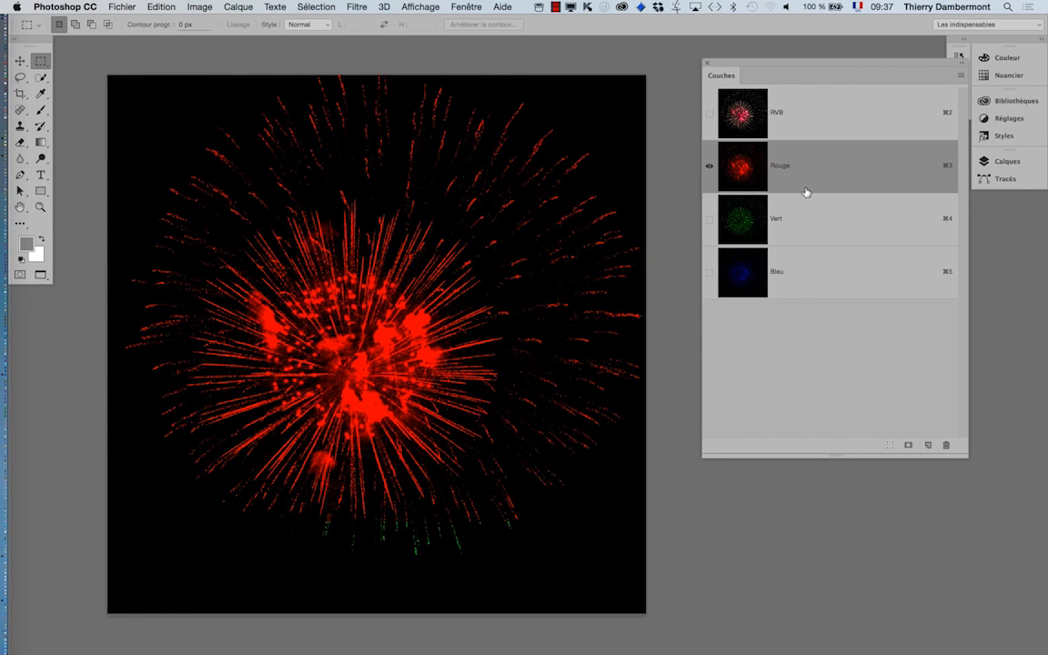
left_click(803, 218)
left_click(797, 277)
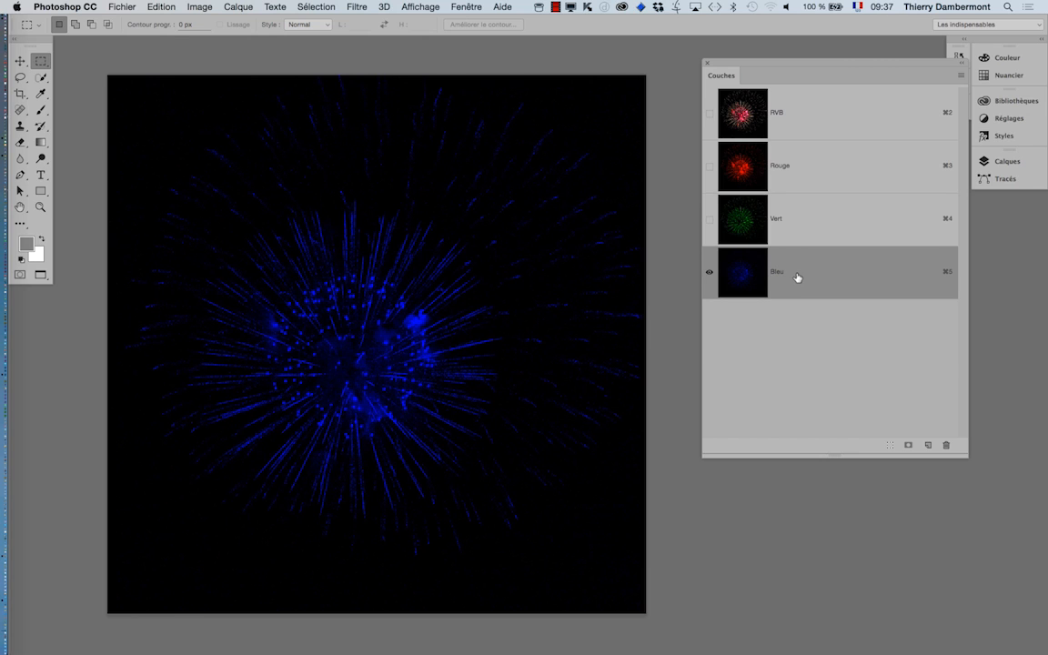
left_click(798, 228)
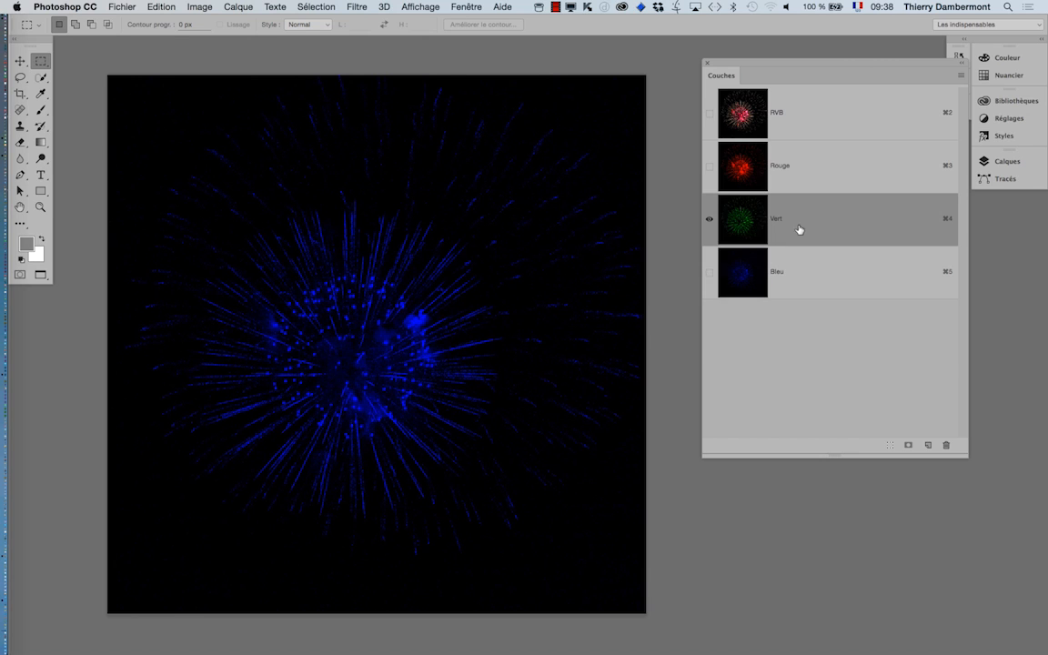
left_click(792, 161)
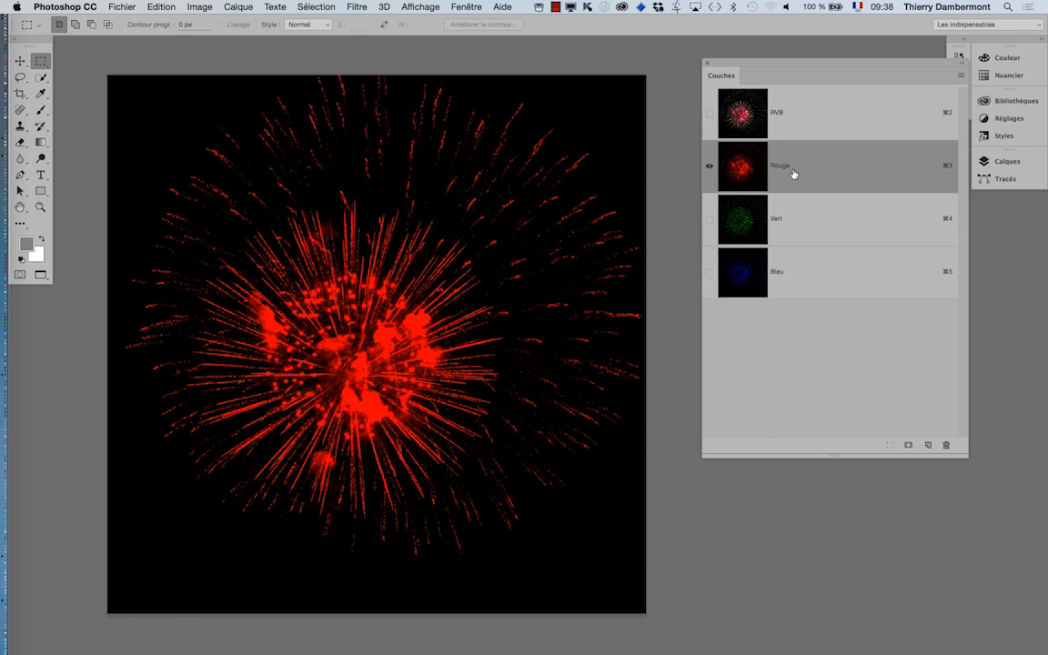
left_click(793, 228)
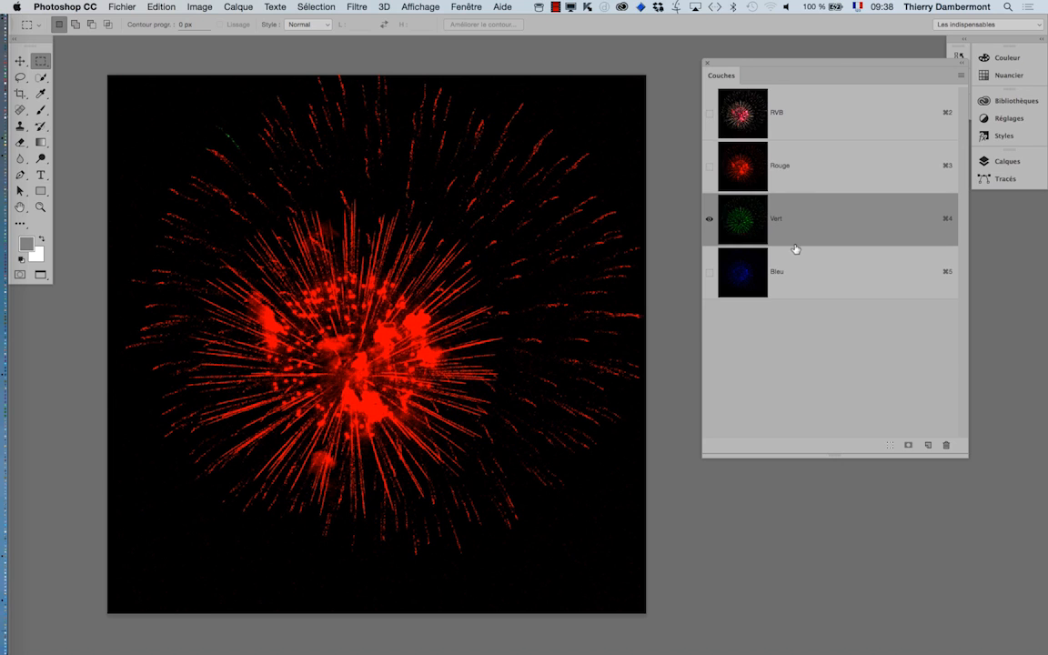
left_click(798, 270)
left_click(791, 227)
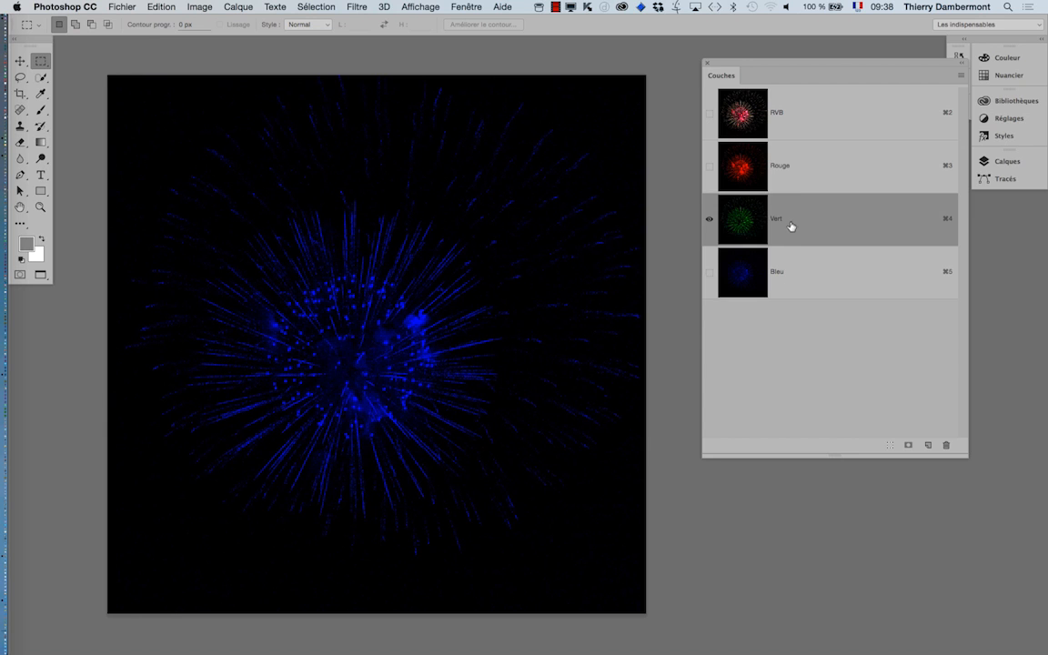
left_click(783, 186)
left_click(788, 224)
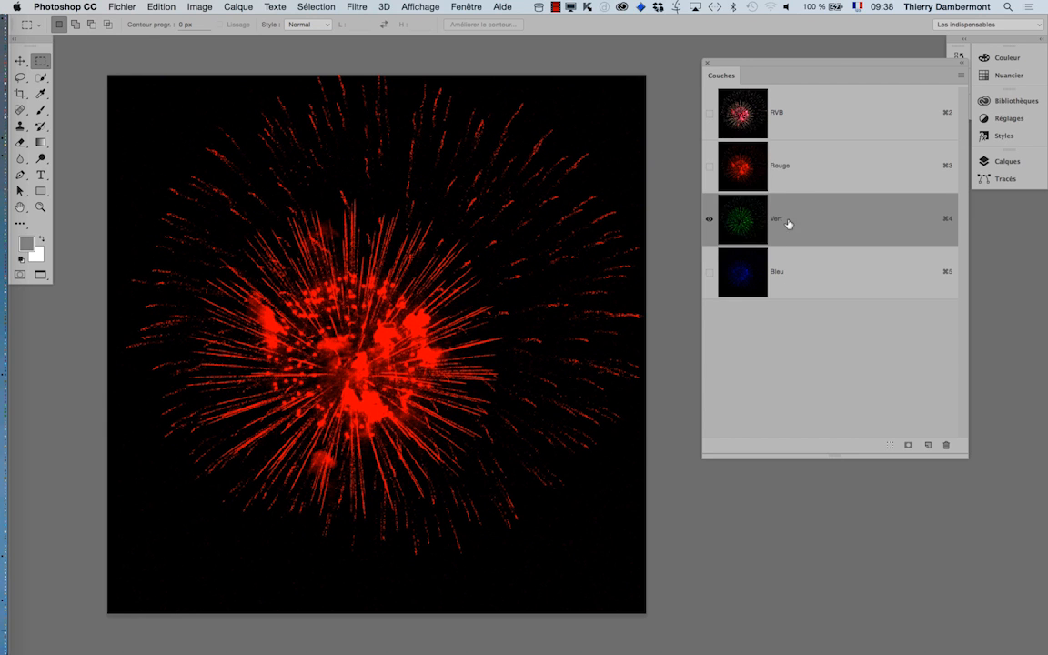
Compare the fireworks photo's coloured Bleu, Rouge and Vert channels by displaying each one alone, finishing on Bleu
left_click(790, 286)
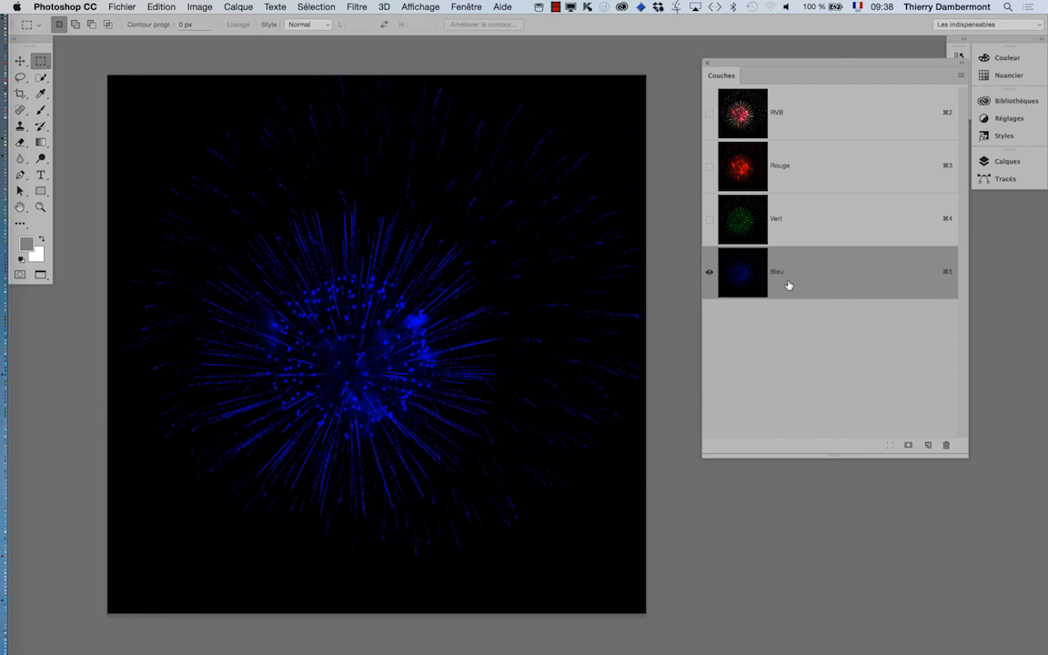
left_click(780, 175)
left_click(784, 232)
left_click(787, 274)
Disable "Afficher les couches en couleurs" in the Interface preferences and apply the change
left_click(77, 7)
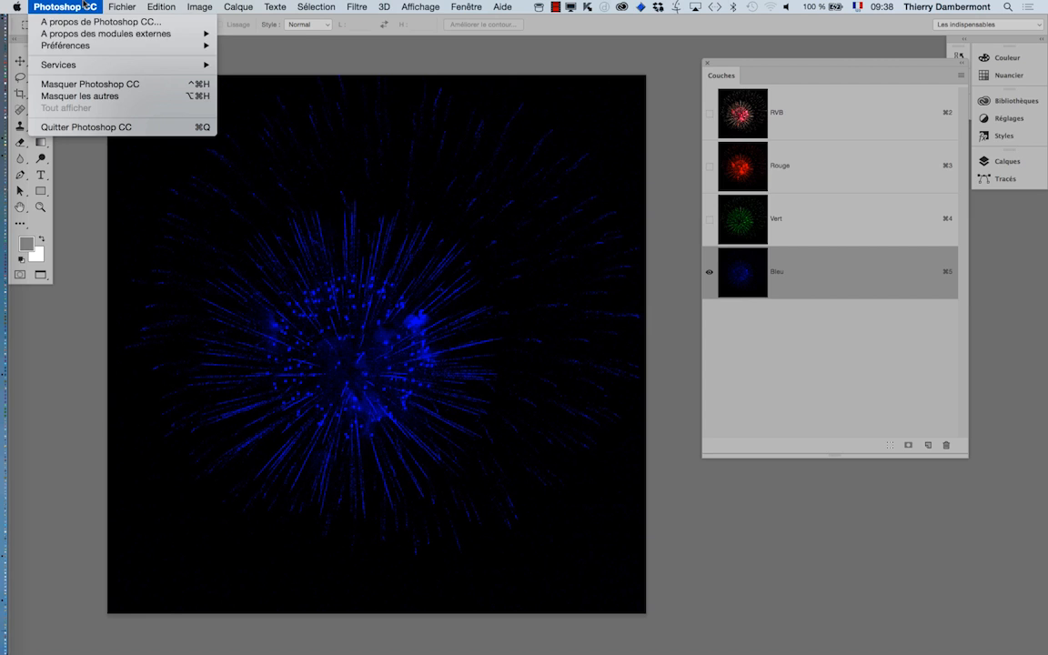
mouse_move(82, 46)
left_click(251, 65)
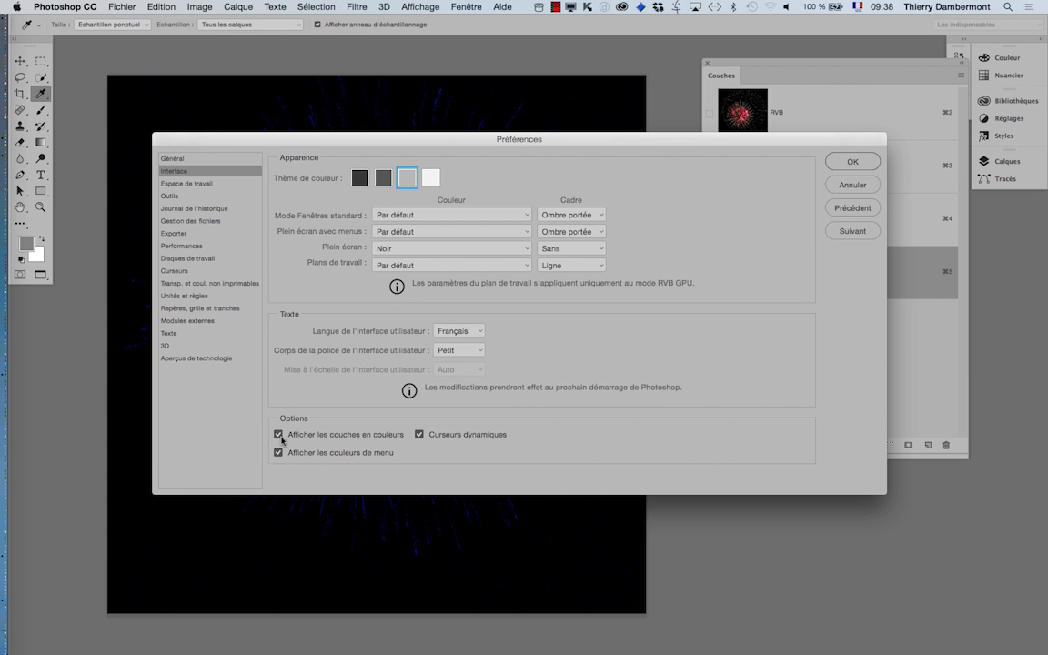
key("alt")
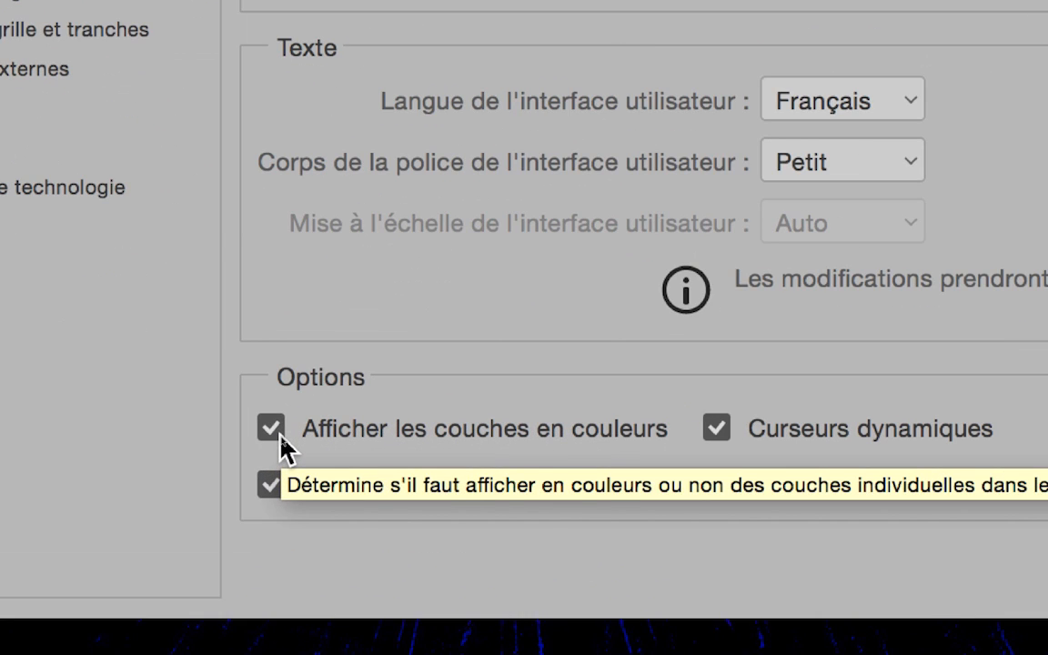
left_click(273, 430)
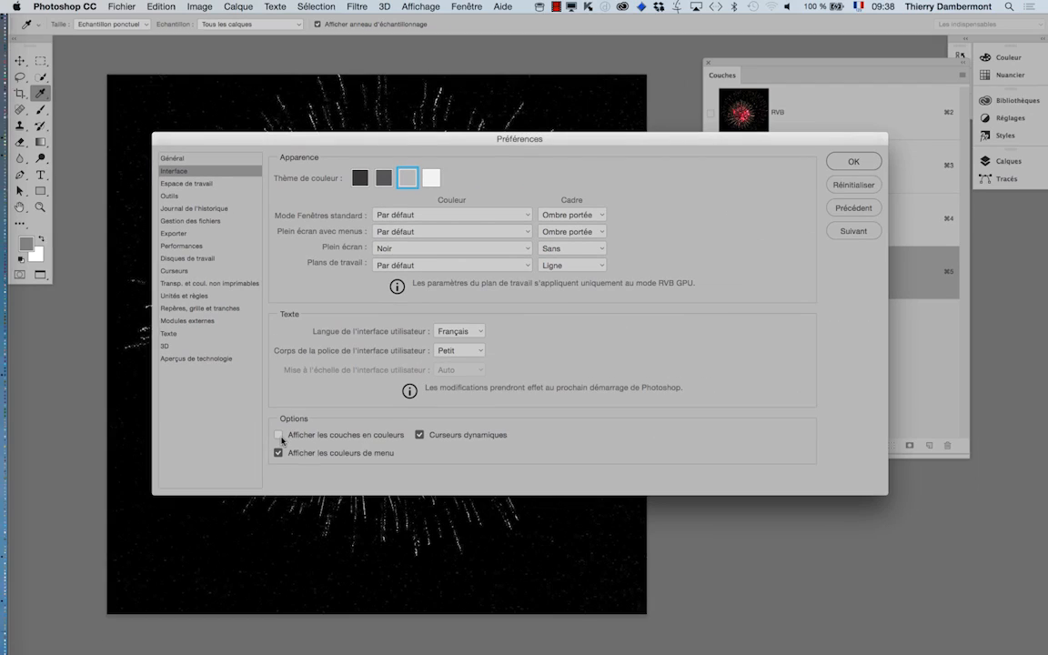
left_click(848, 163)
key("m")
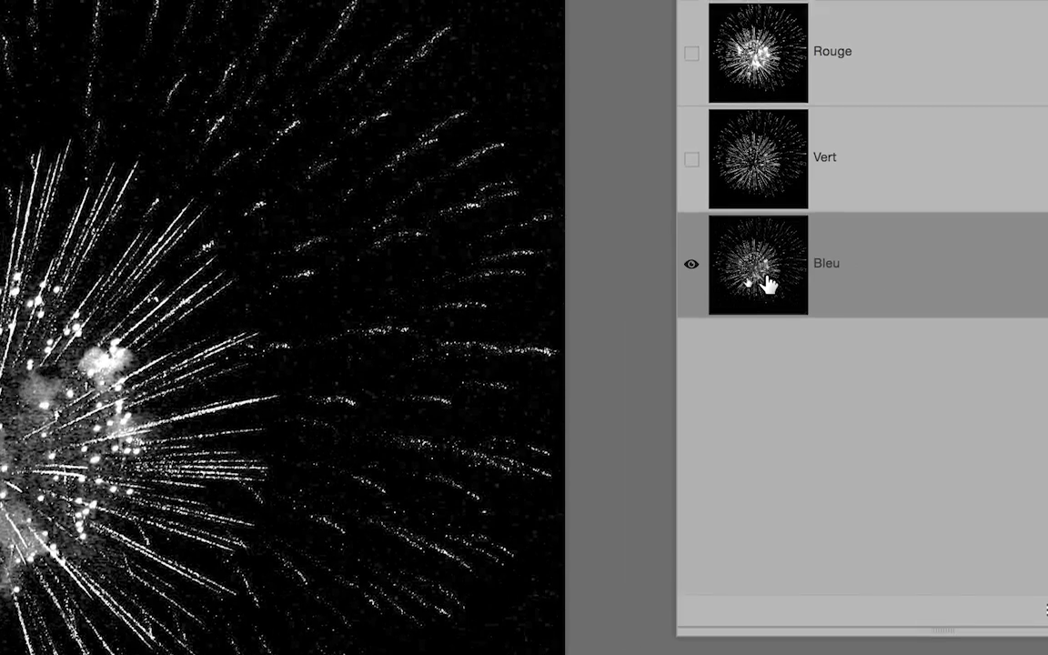
Examine the fireworks photo's Vert, Rouge and Bleu channels individually in greyscale, finishing on Bleu
left_click(774, 239)
left_click(772, 146)
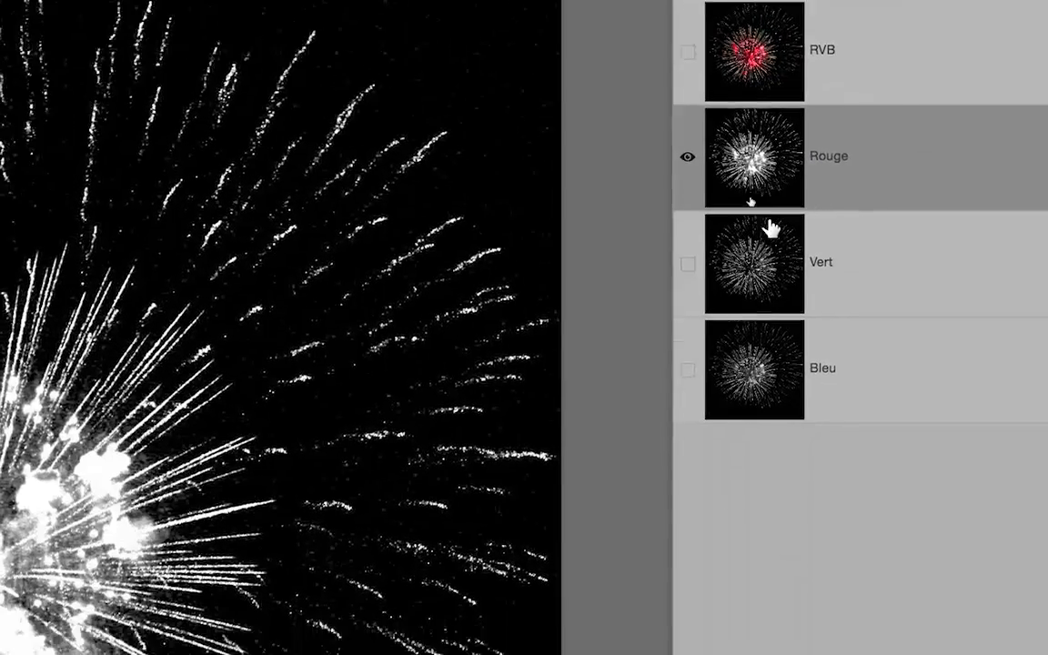
left_click(766, 223)
left_click(767, 283)
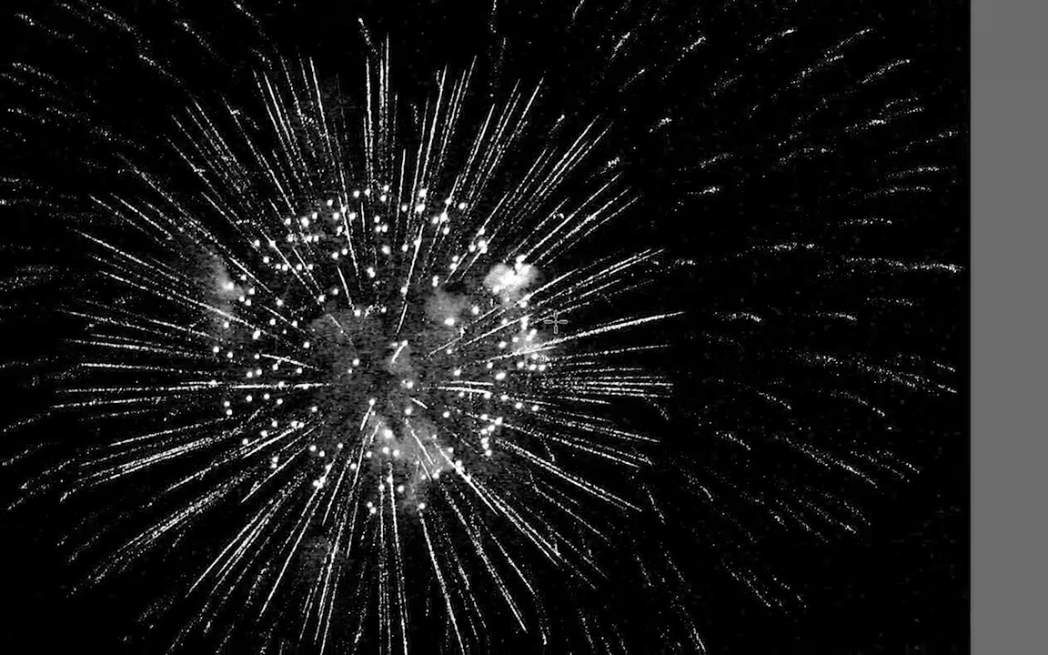